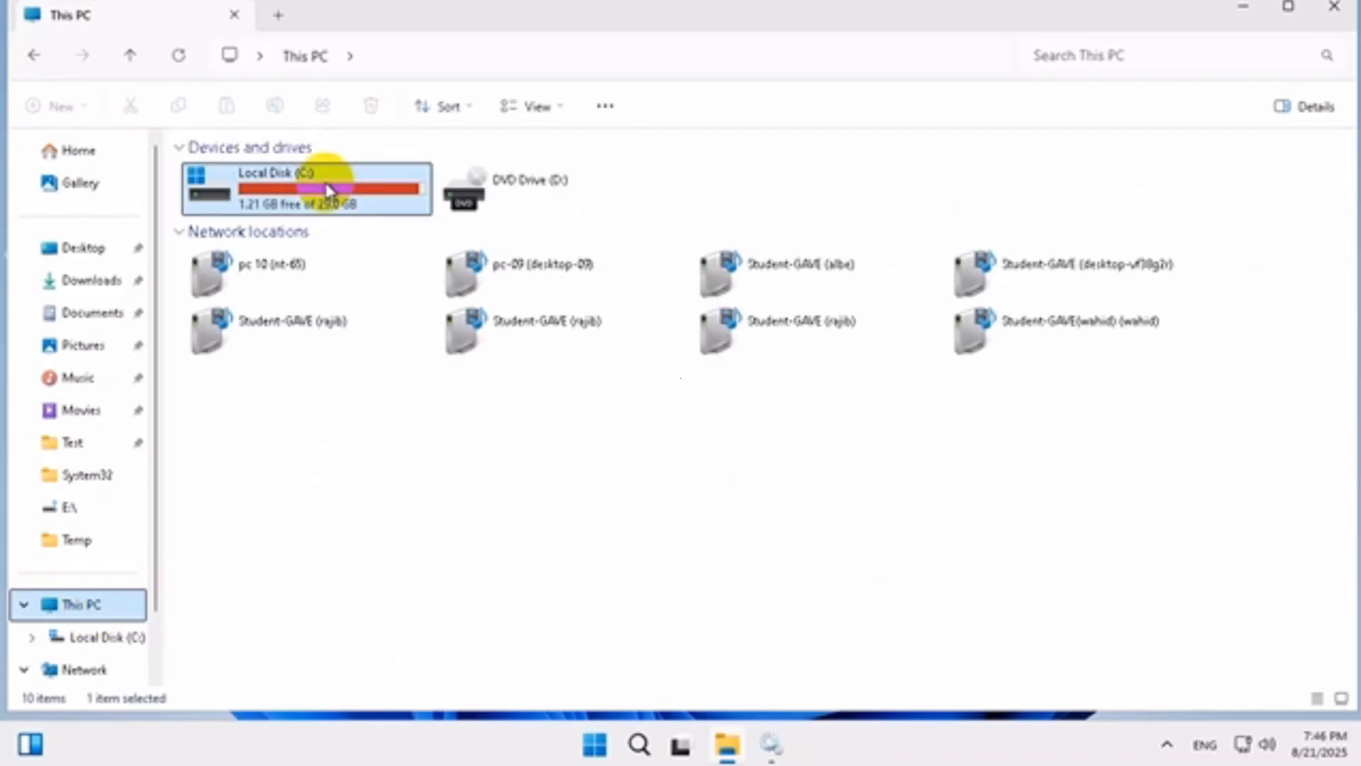
# Open the folder C:\Windows\SoftwareDistribution\Download.
pyautogui.doubleClick(328, 190)
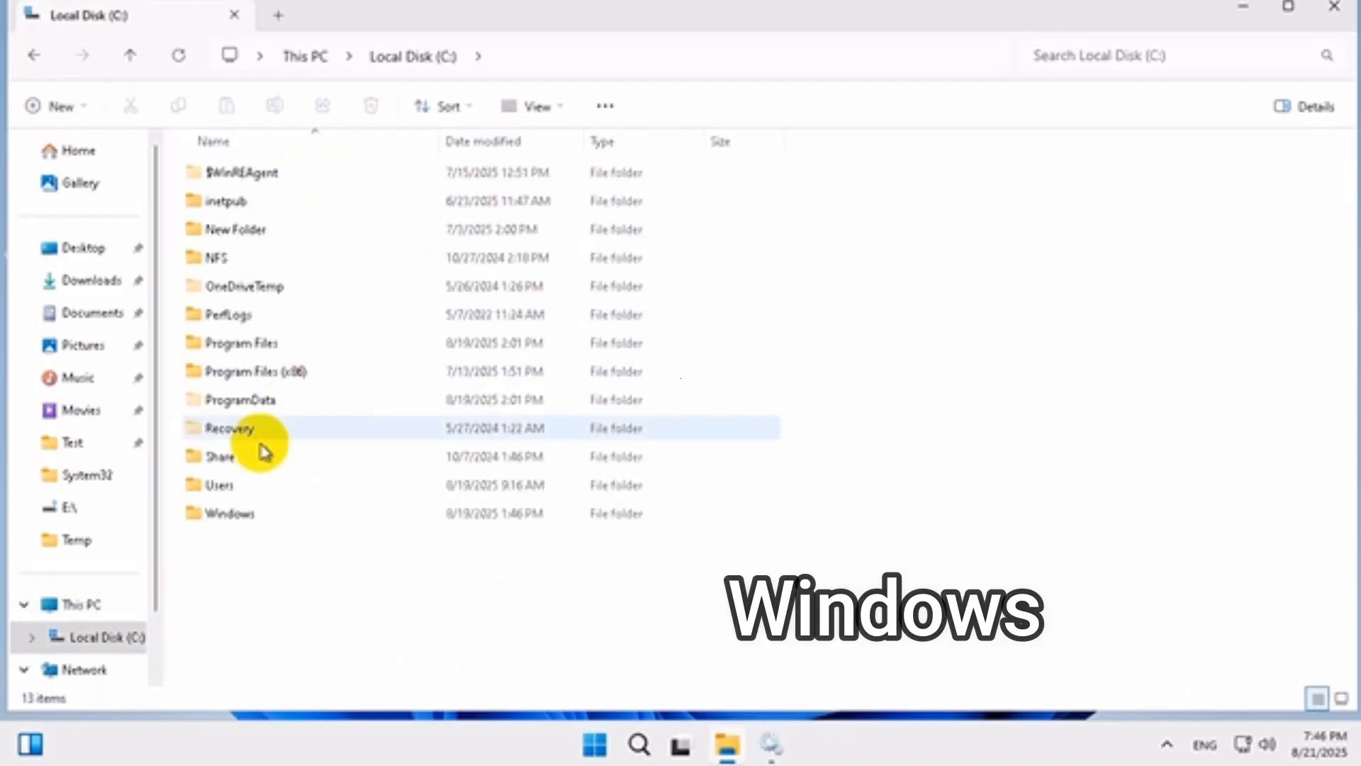
pyautogui.click(242, 519)
pyautogui.doubleClick(261, 518)
pyautogui.scroll(-14, 283, 331)
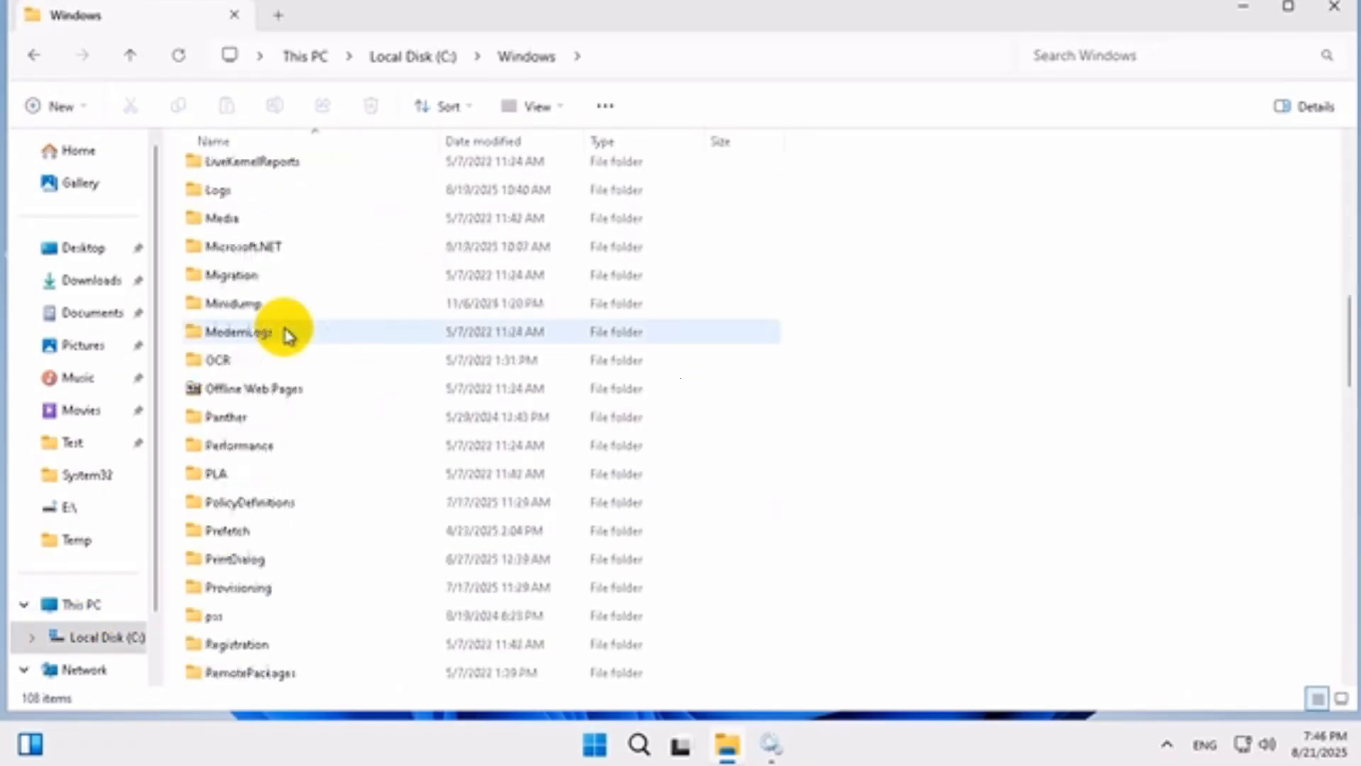
pyautogui.scroll(-4, 286, 333)
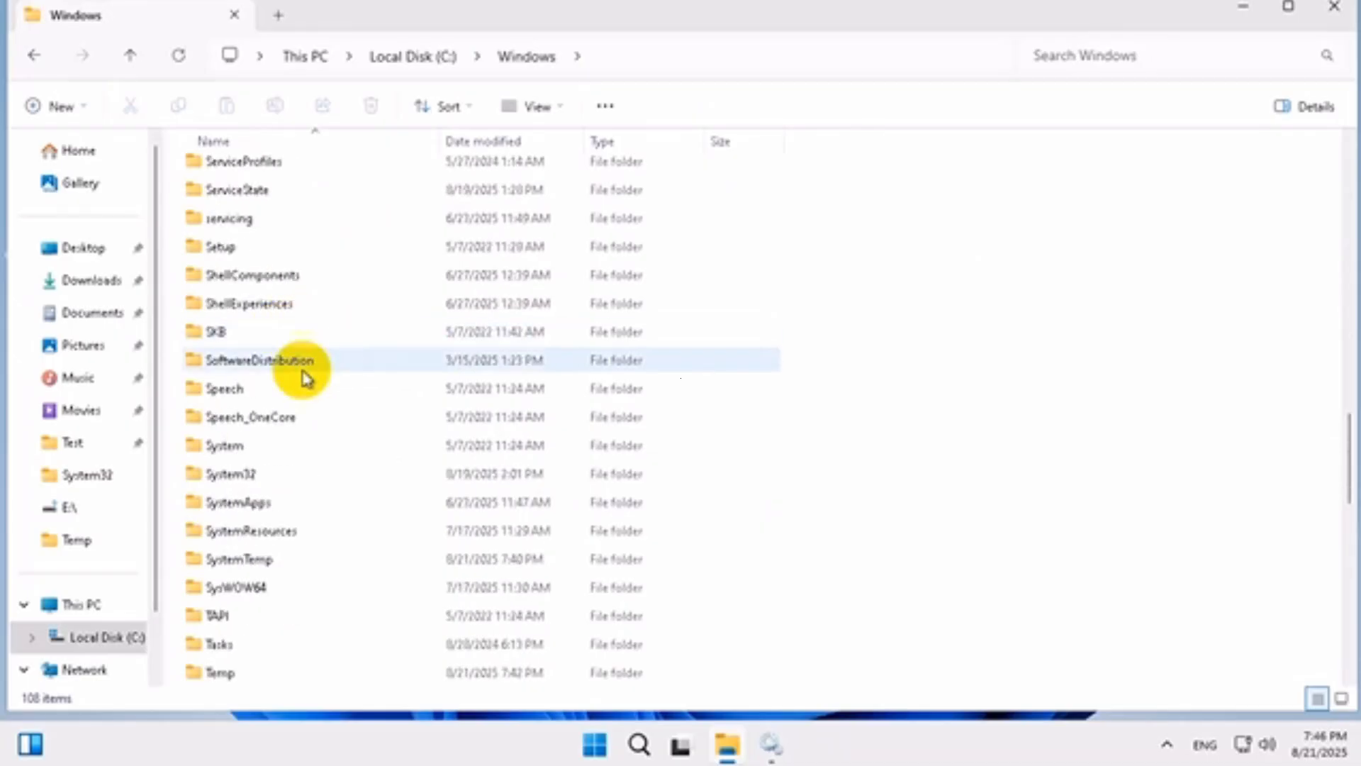
pyautogui.click(282, 362)
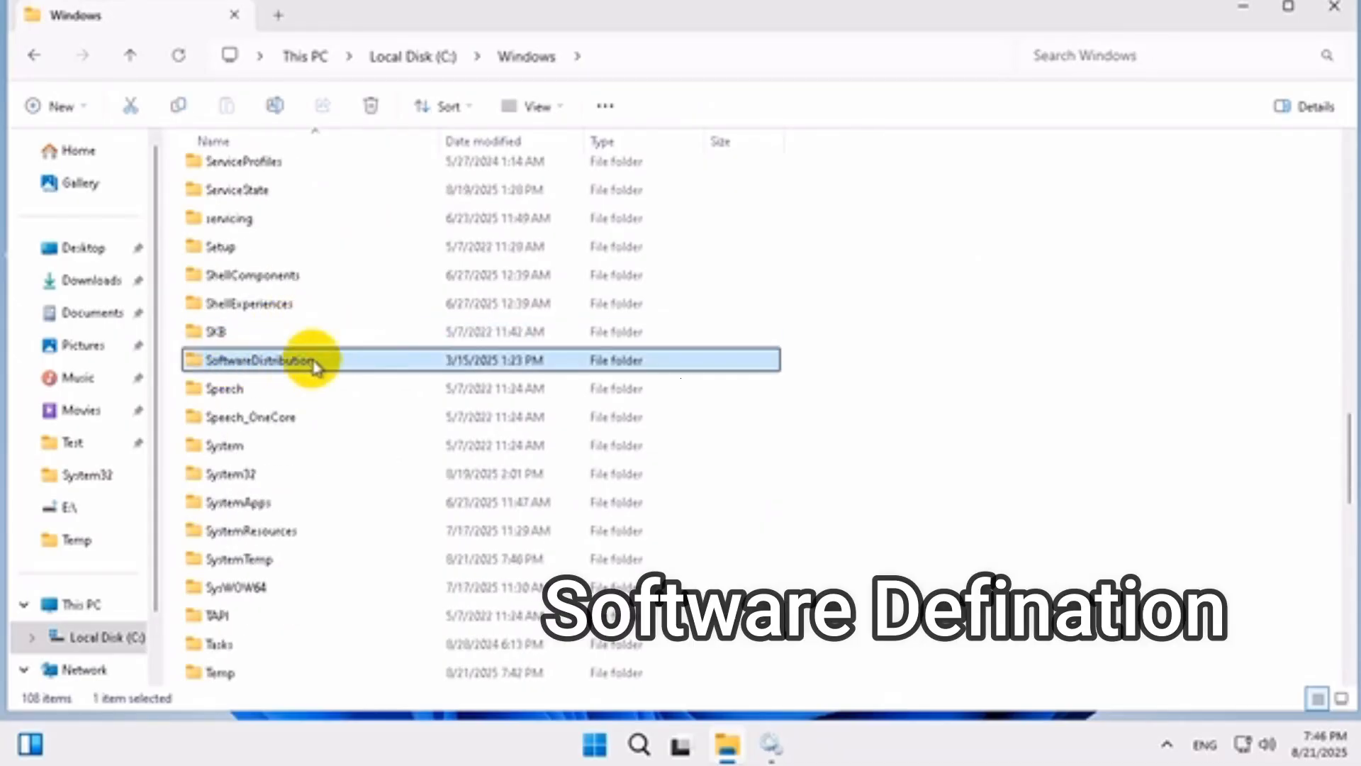
pyautogui.doubleClick(314, 362)
pyautogui.click(305, 207)
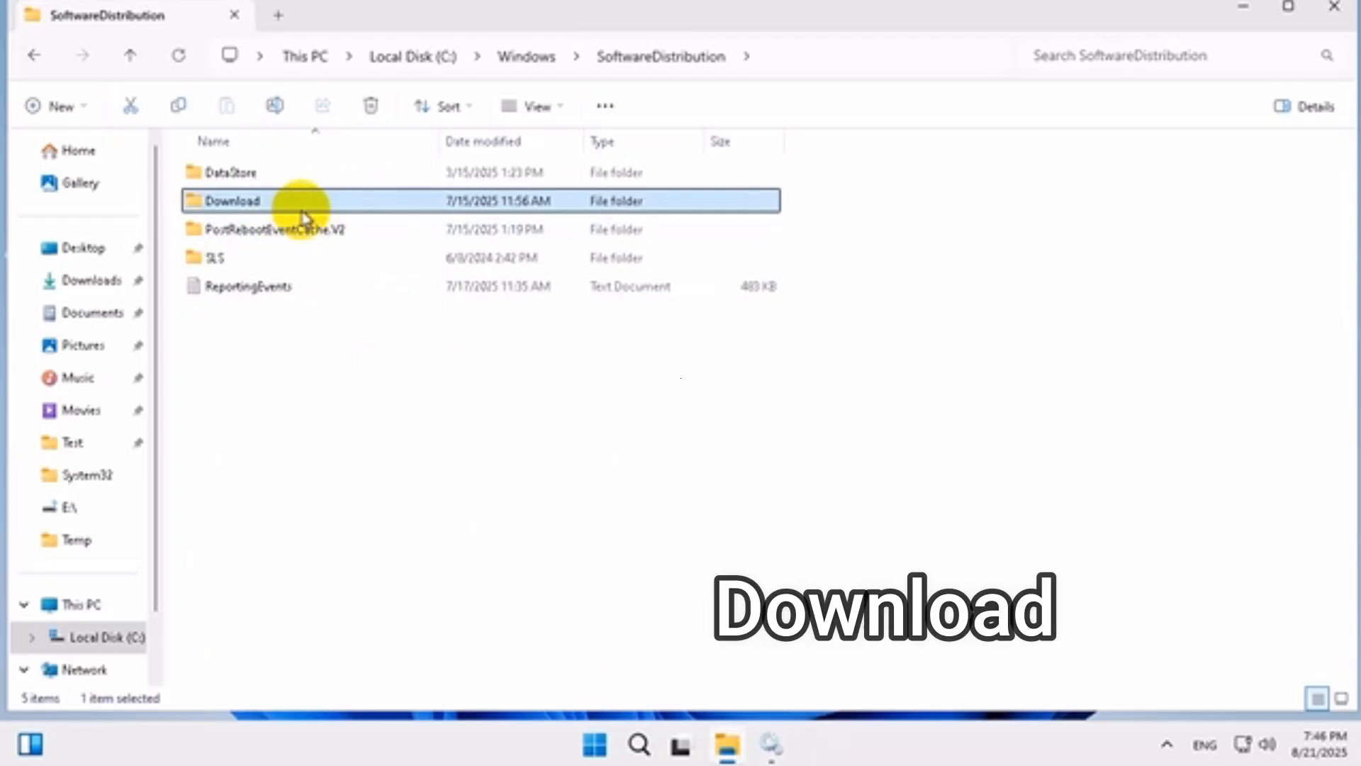
pyautogui.doubleClick(298, 205)
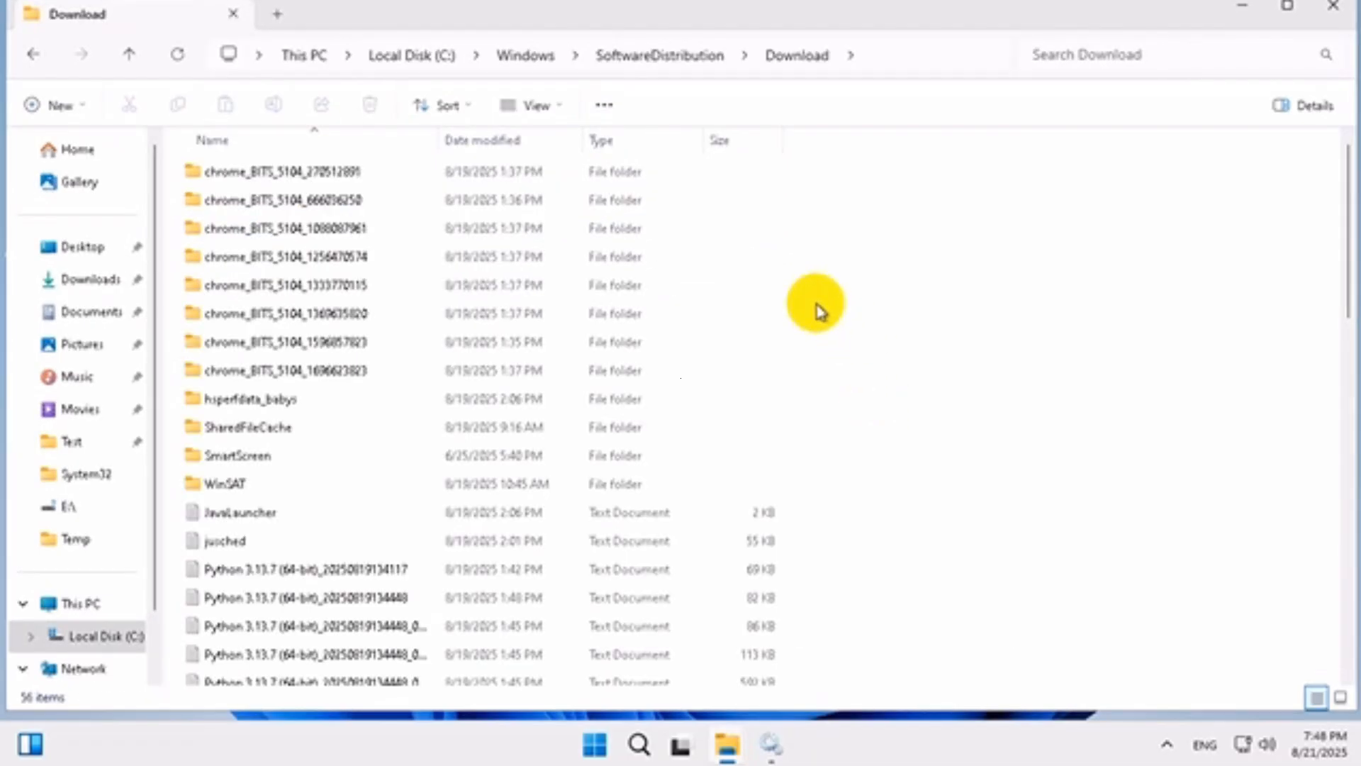
# Permanently delete all items in the SoftwareDistribution Download folder, granting administrator permission for all current items, and close the window.
pyautogui.scroll(-10, 815, 304)
pyautogui.scroll(-3, 816, 304)
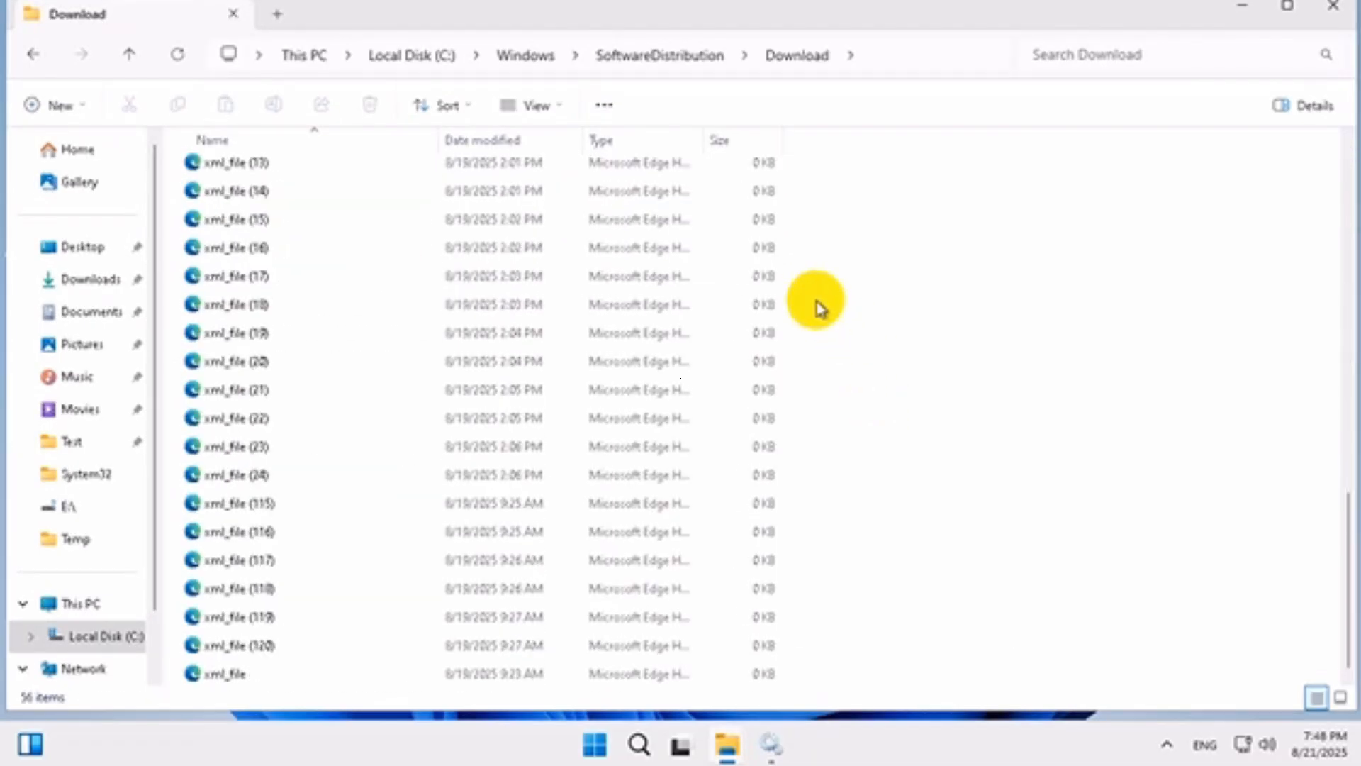
pyautogui.scroll(13, 817, 301)
pyautogui.click(815, 298)
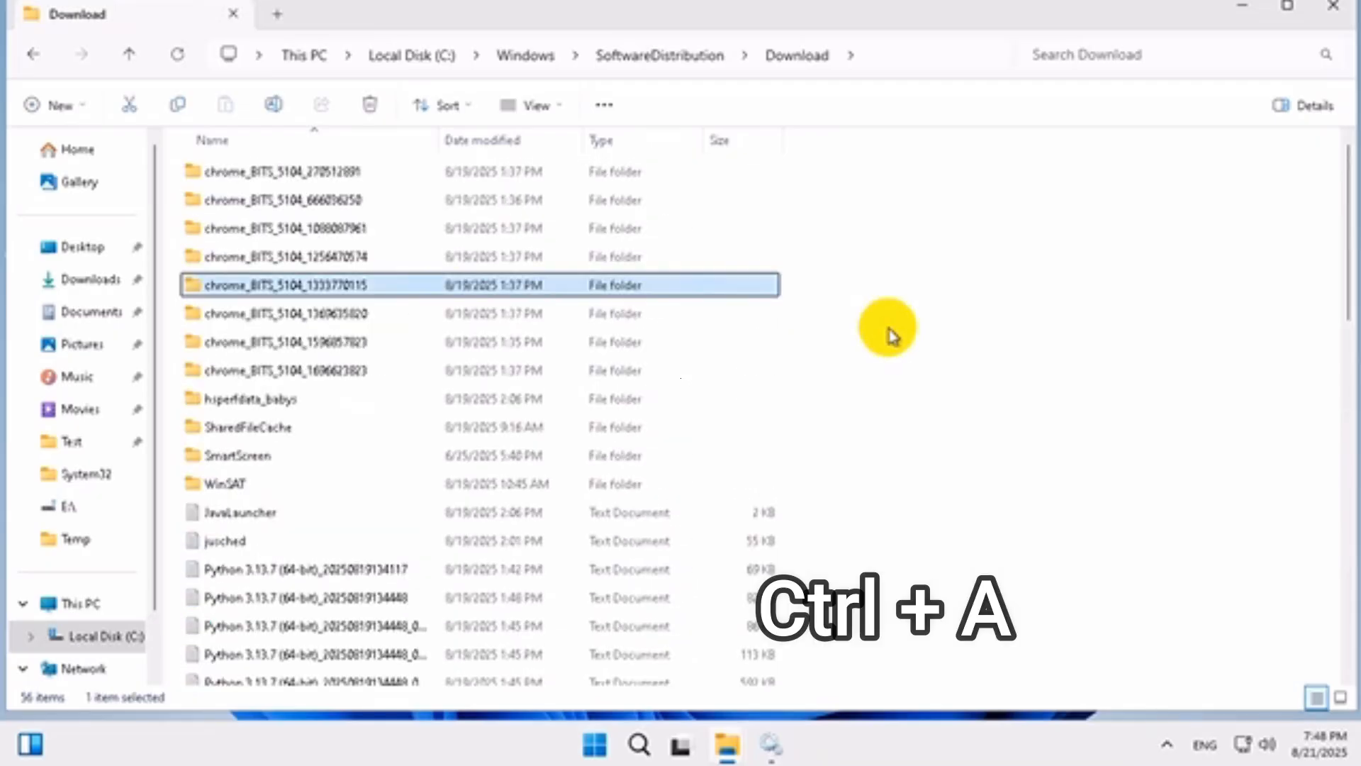
pyautogui.hotkey('ctrl', 'a')
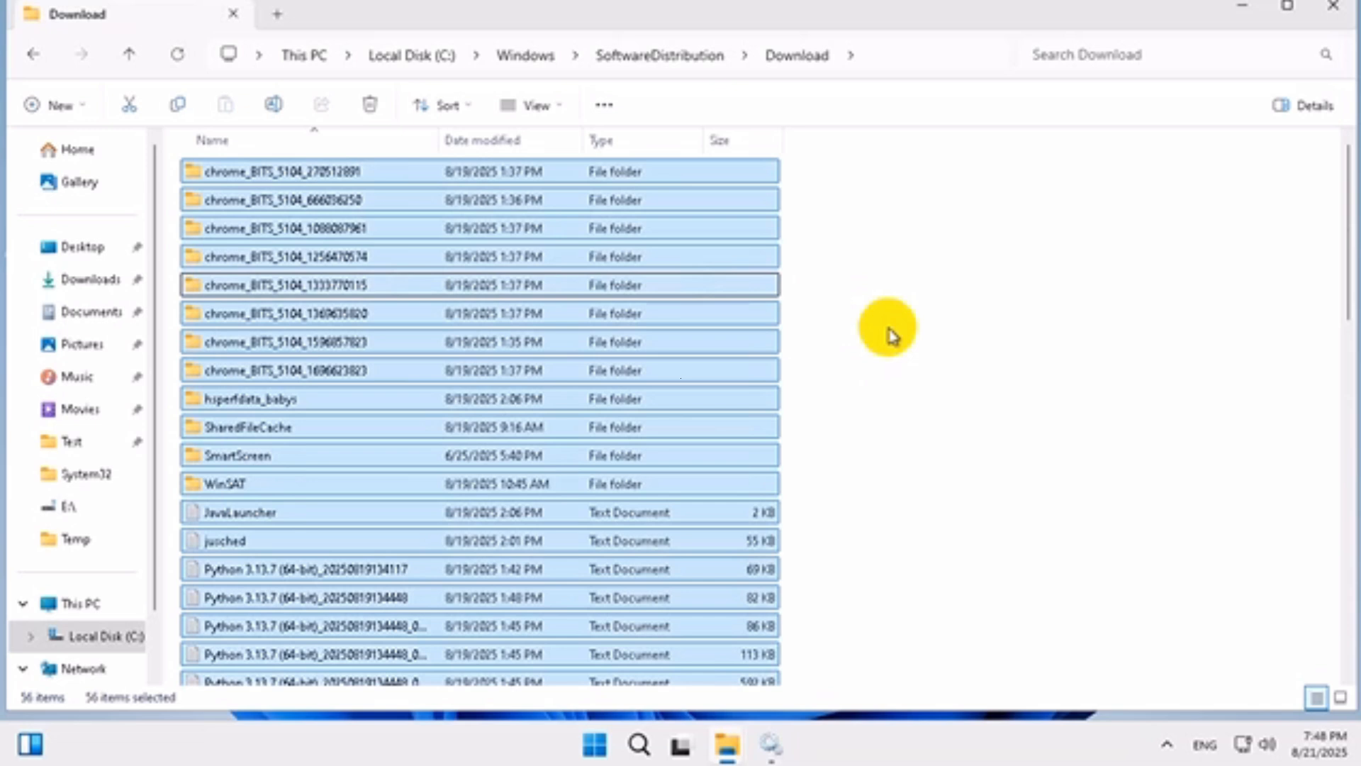
pyautogui.hotkey('shift', 'Delete')
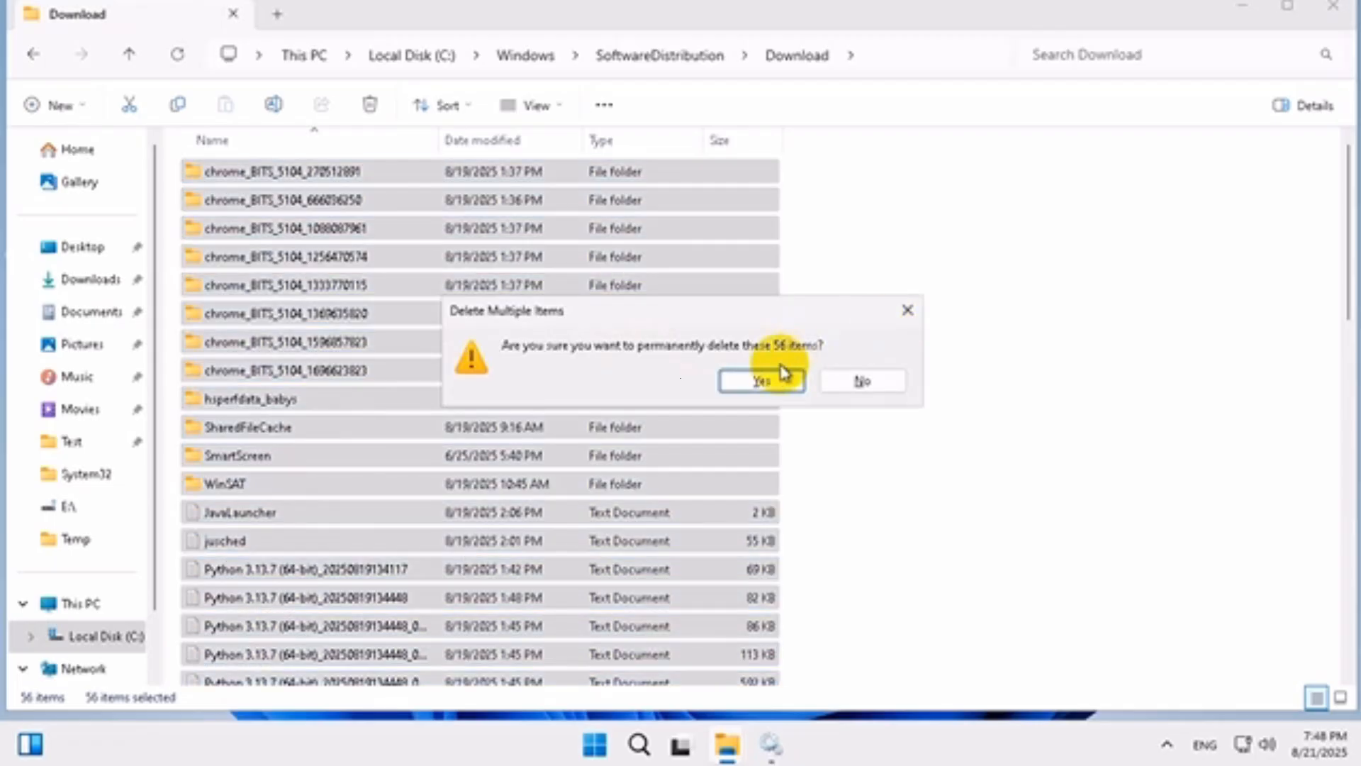
pyautogui.click(769, 380)
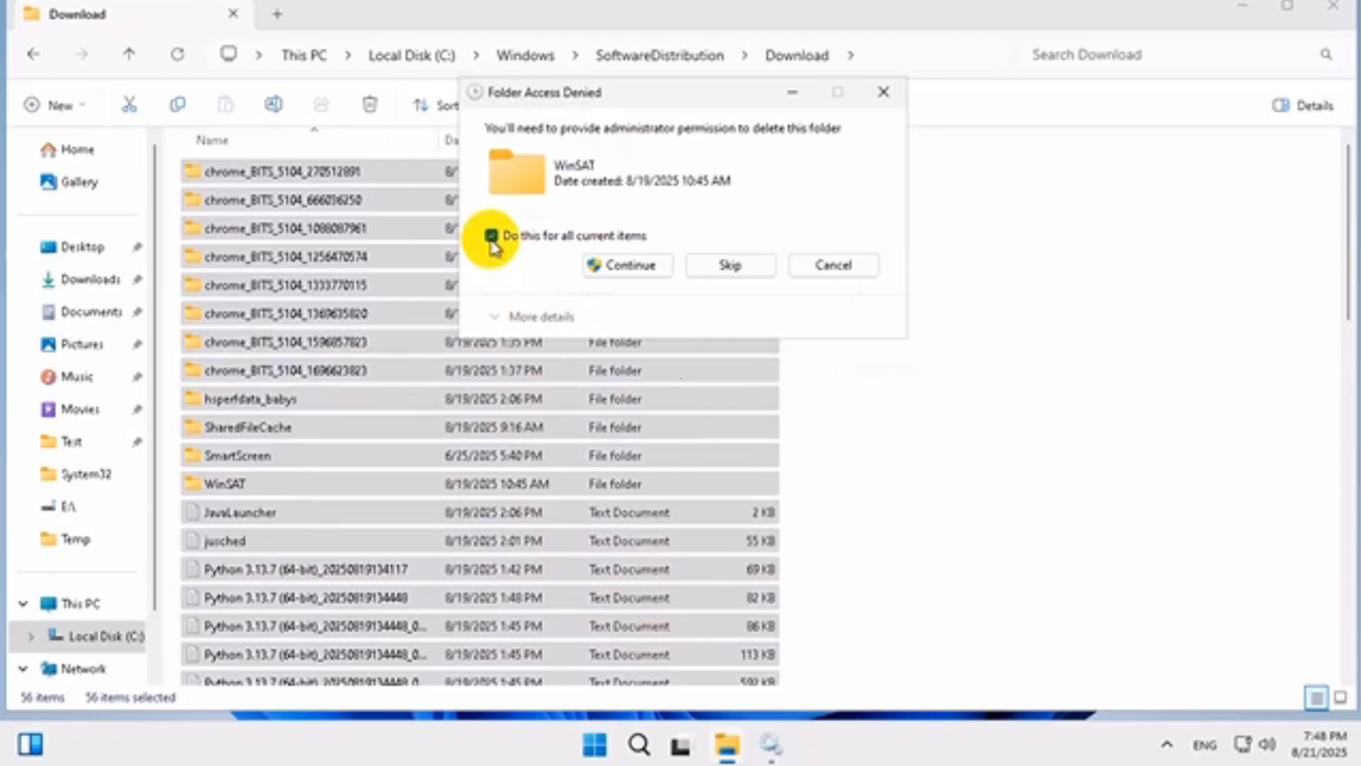
pyautogui.click(610, 271)
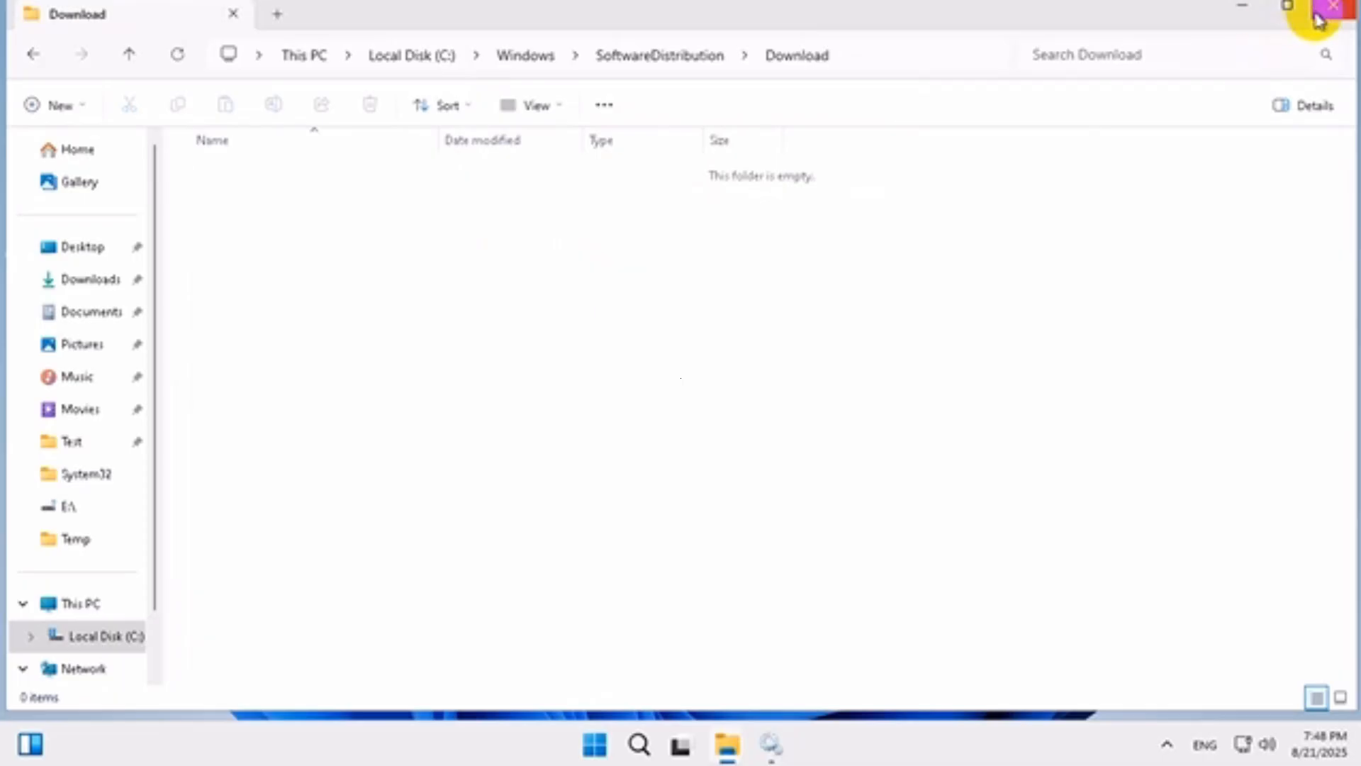
pyautogui.click(1317, 19)
# Open the Windows Temp folder by executing temp with the Run command.
pyautogui.rightClick(595, 744)
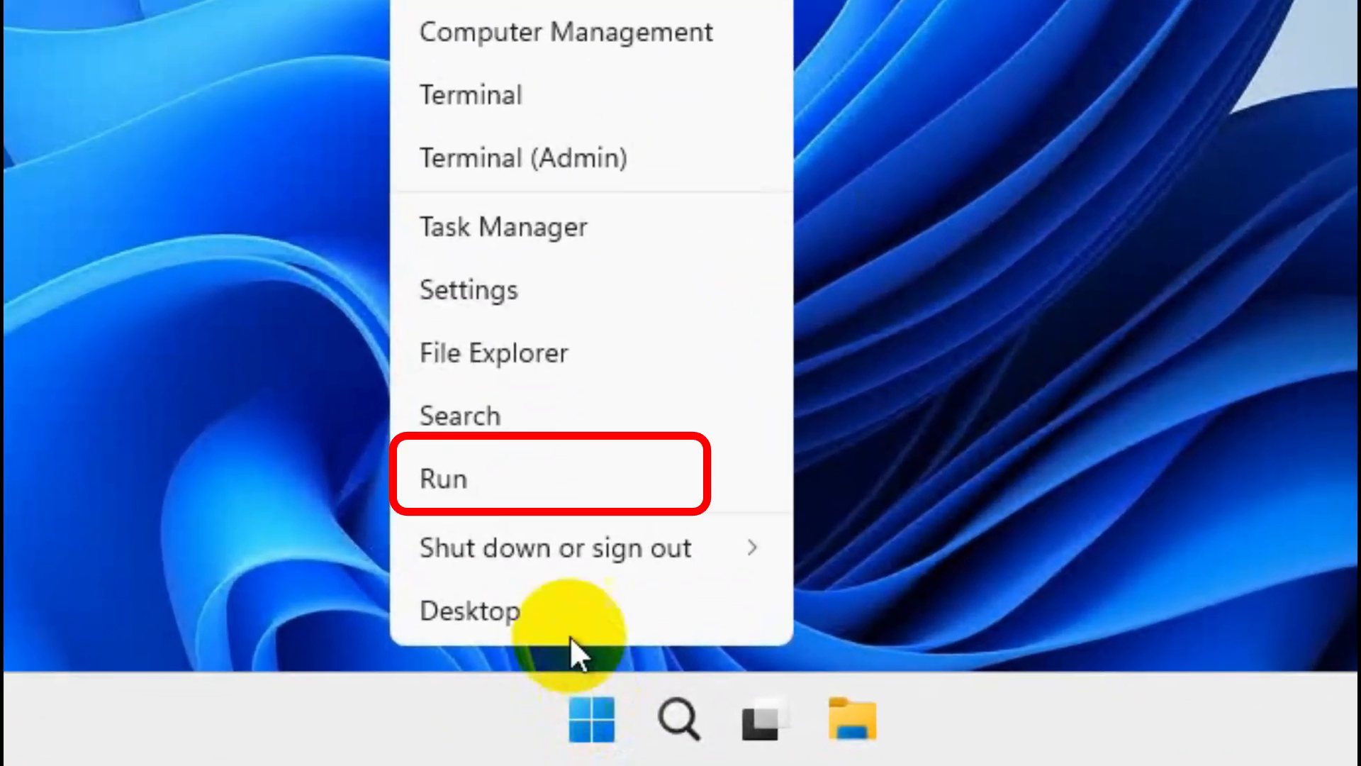
pyautogui.click(522, 462)
pyautogui.write('temp')
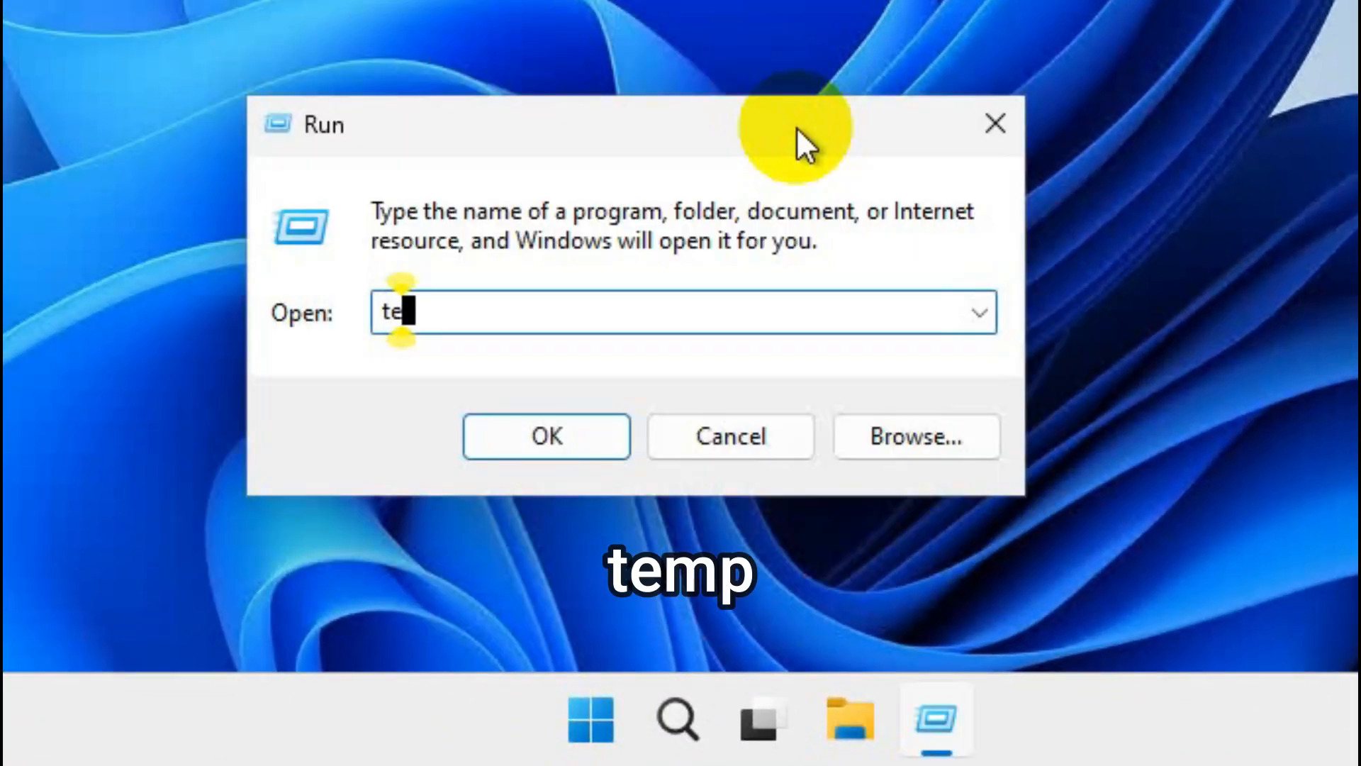
pyautogui.click(580, 429)
# Permanently delete every item in the Windows Temp folder and close the window.
pyautogui.moveTo(1343, 167)
pyautogui.mouseDown()
pyautogui.moveTo(1347, 410)
pyautogui.moveTo(1340, 167)
pyautogui.mouseUp()
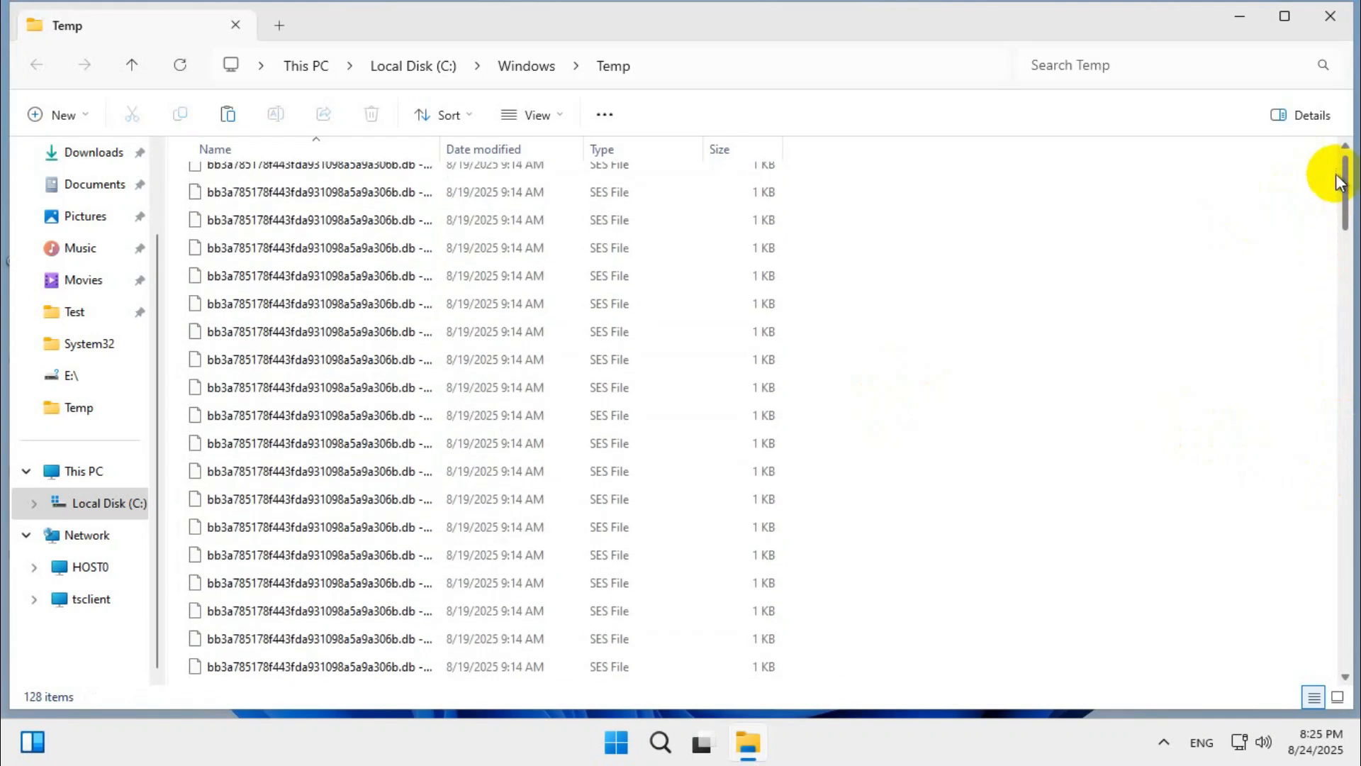
pyautogui.hotkey('ctrl', 'a')
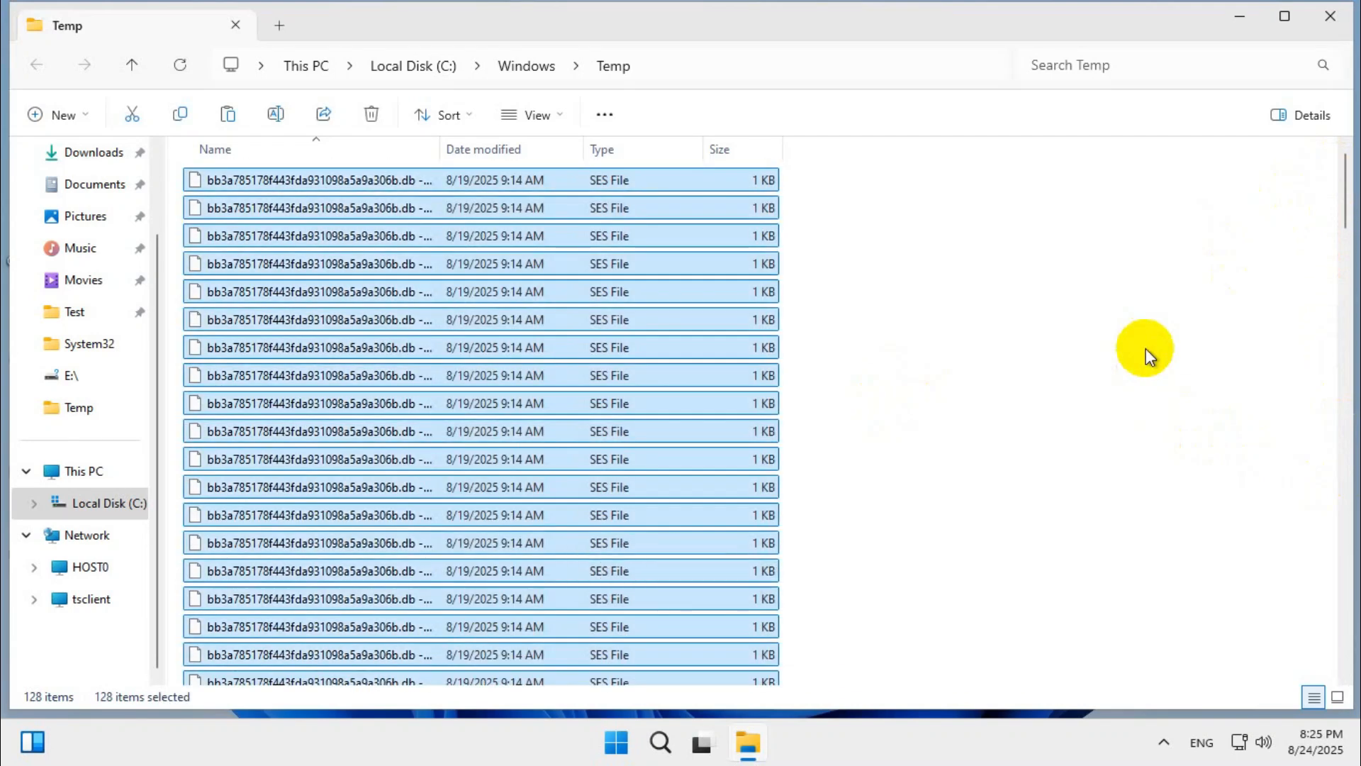
pyautogui.hotkey('shift', 'Delete')
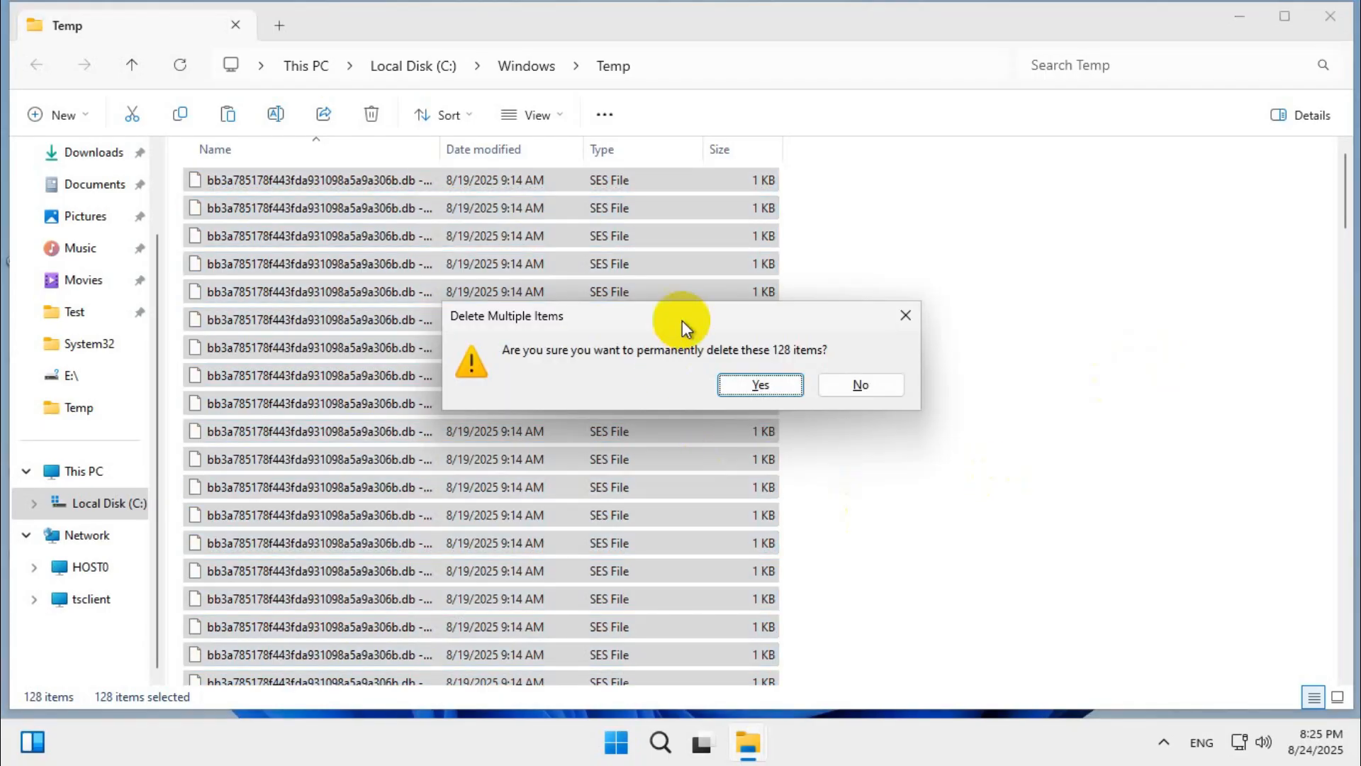
pyautogui.click(759, 385)
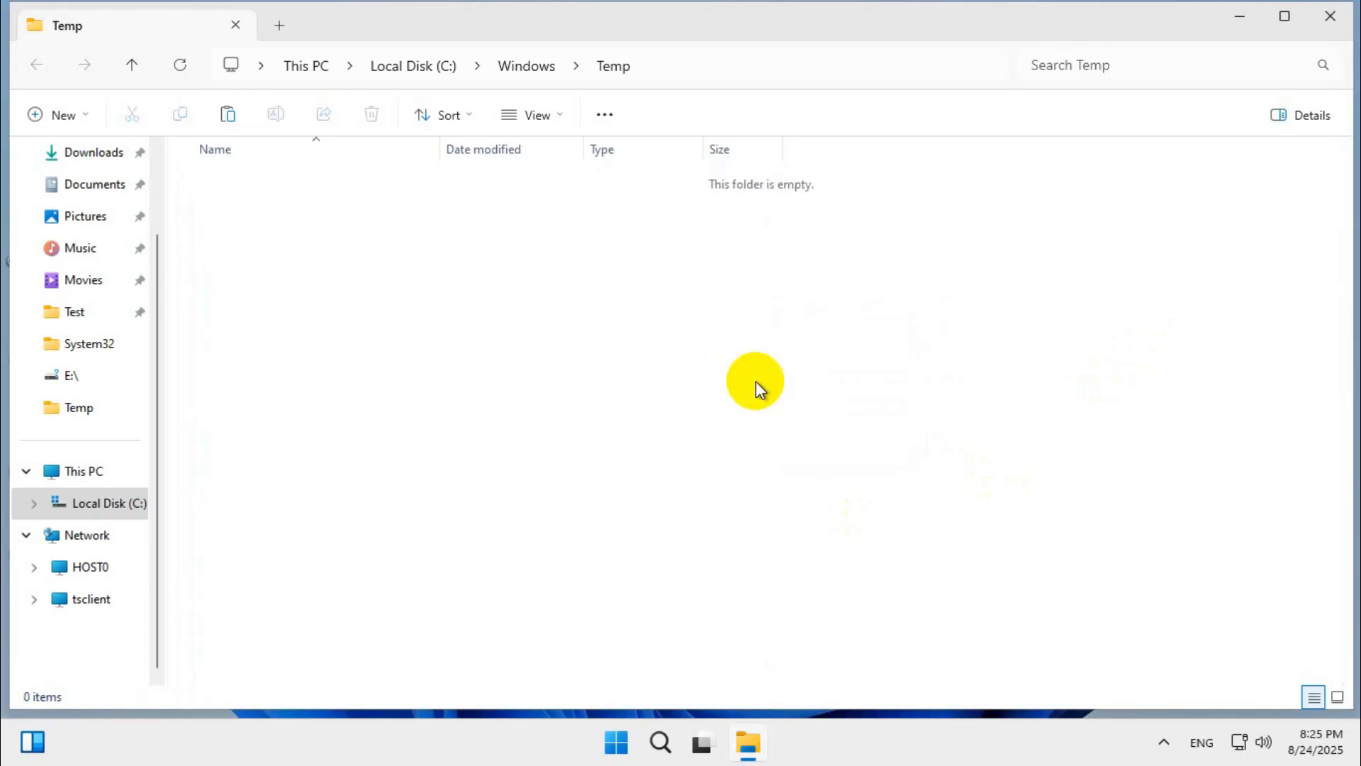
pyautogui.click(1330, 16)
# Open the user profile's local Temp folder by executing %temp% with the Run command.
pyautogui.rightClick(616, 742)
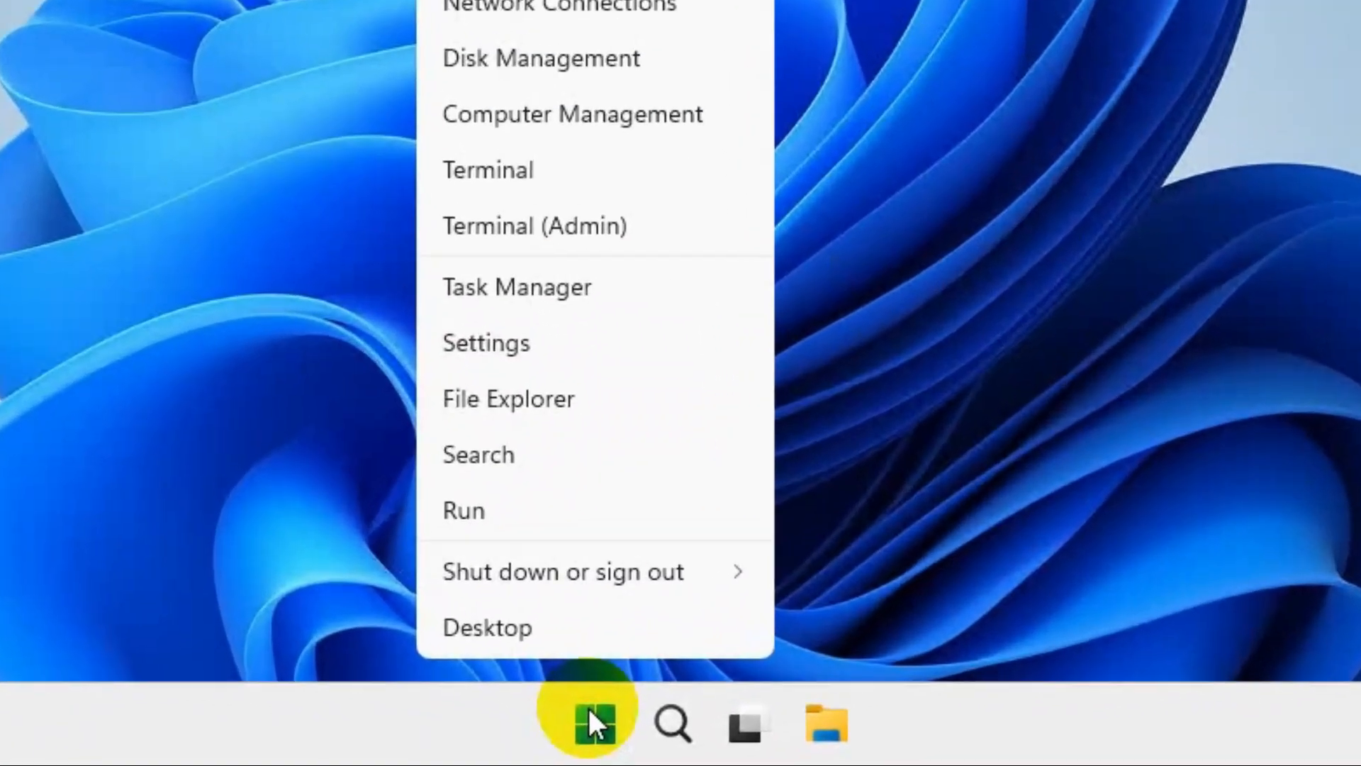
pyautogui.click(524, 468)
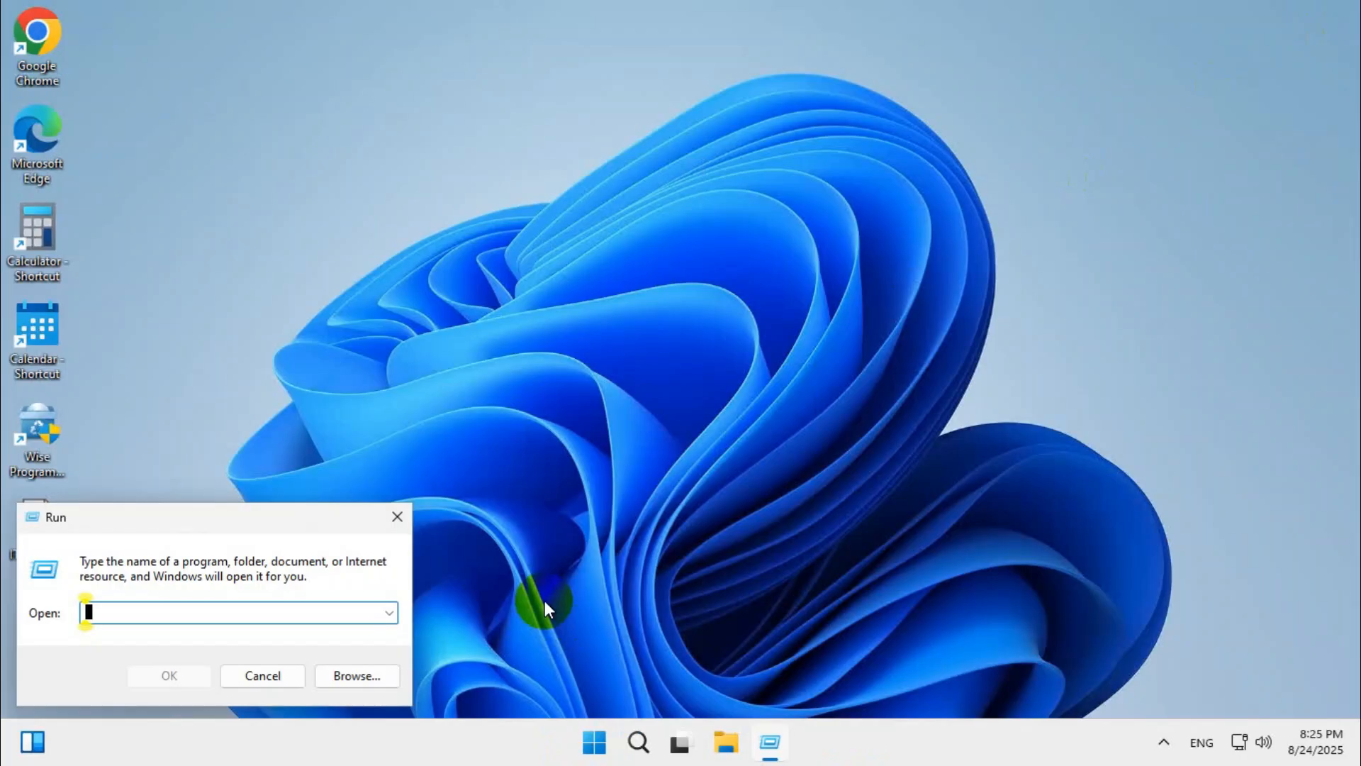
pyautogui.write('%te')
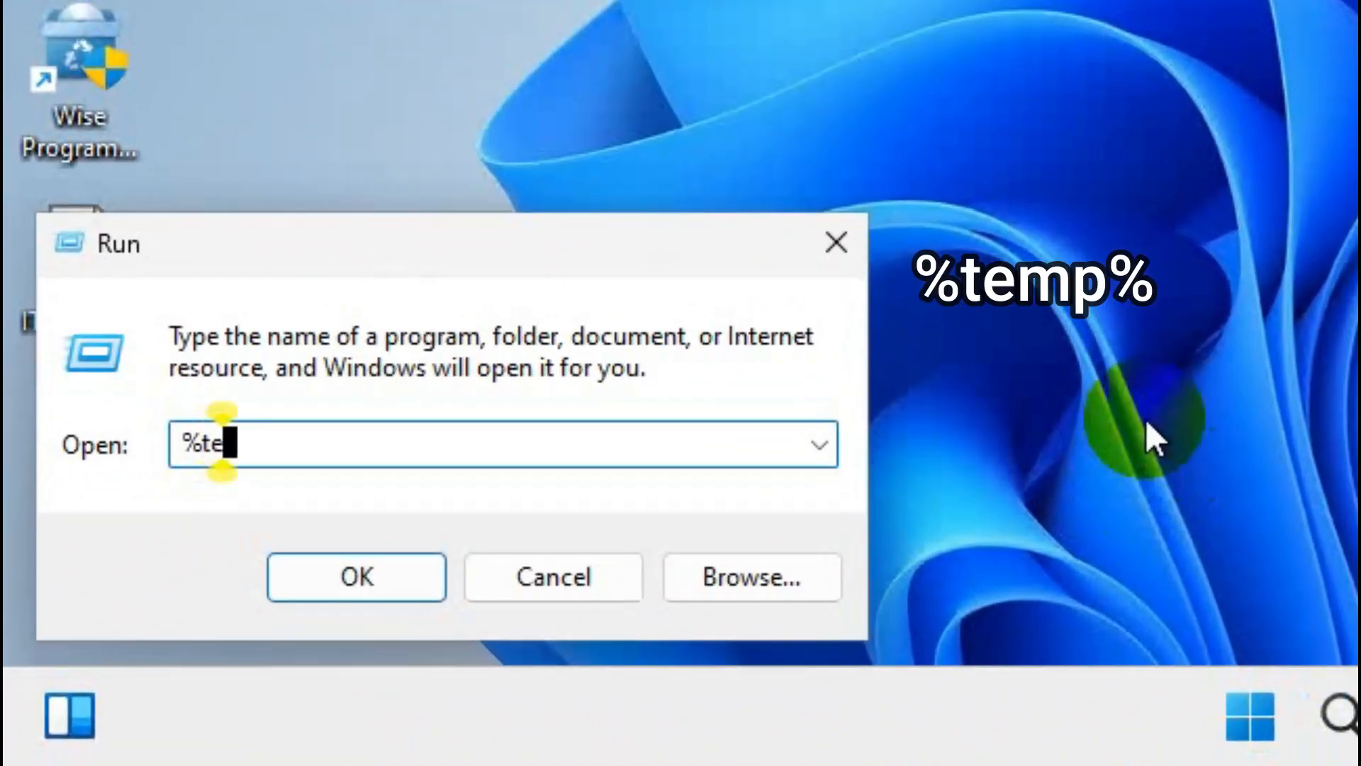
pyautogui.write('mp%')
pyautogui.click(347, 572)
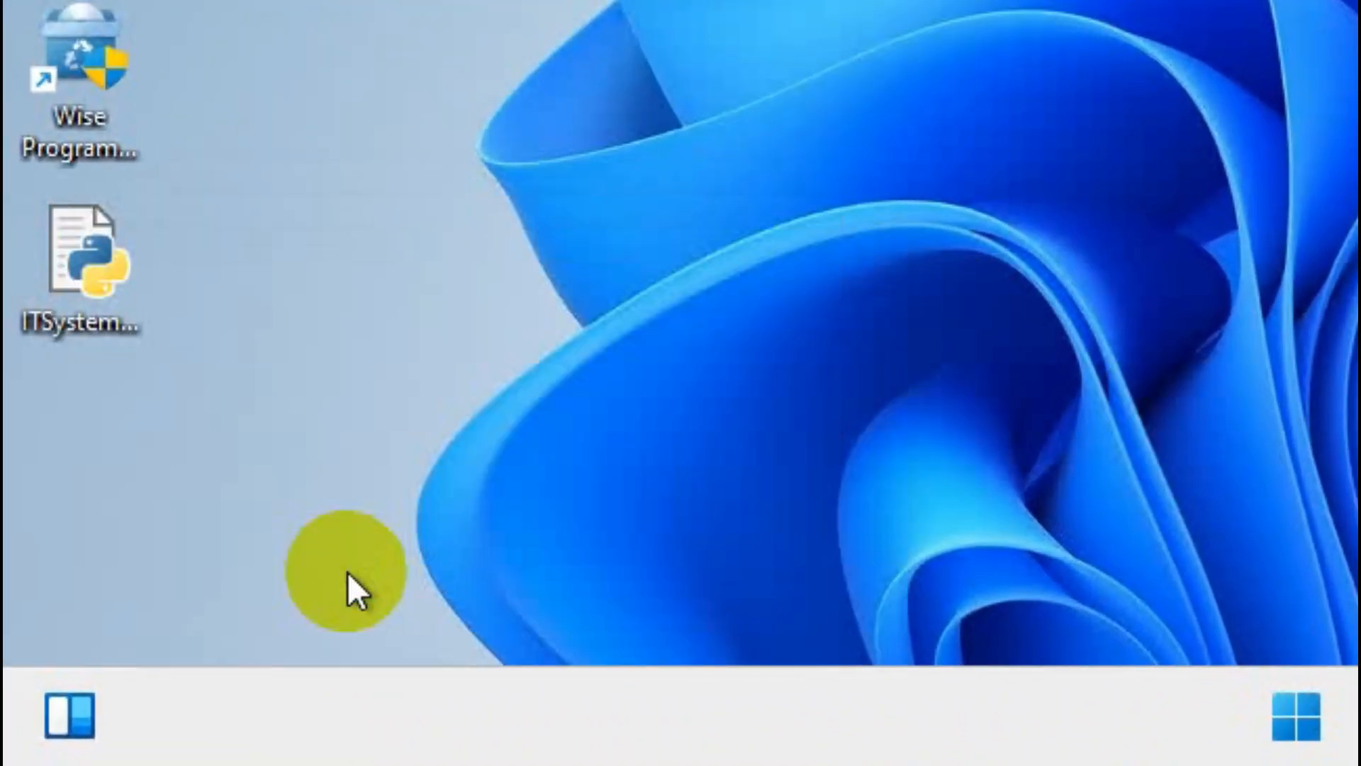
# Permanently delete every item in the user's AppData Local Temp folder and close the window.
pyautogui.moveTo(1340, 198); pyautogui.dragTo(1279, 152)
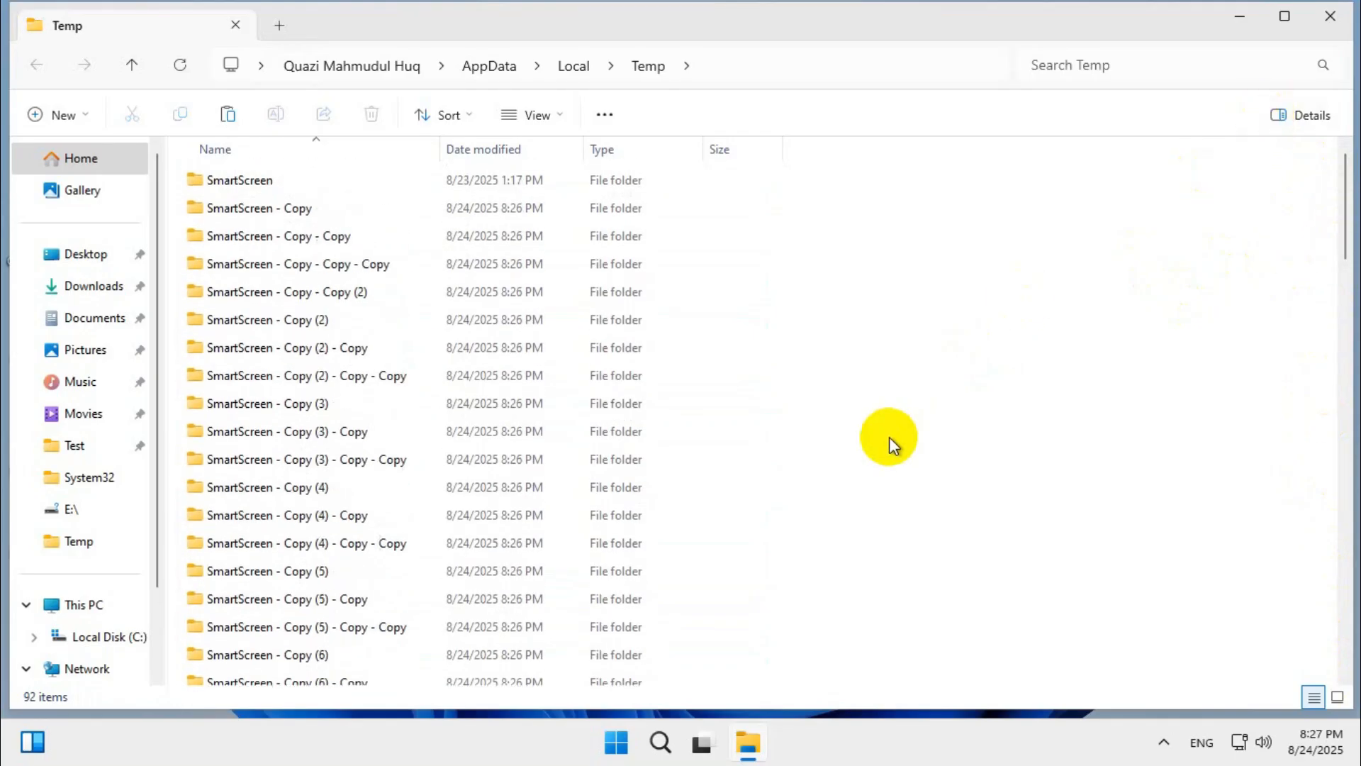
pyautogui.hotkey('ctrl', 'a')
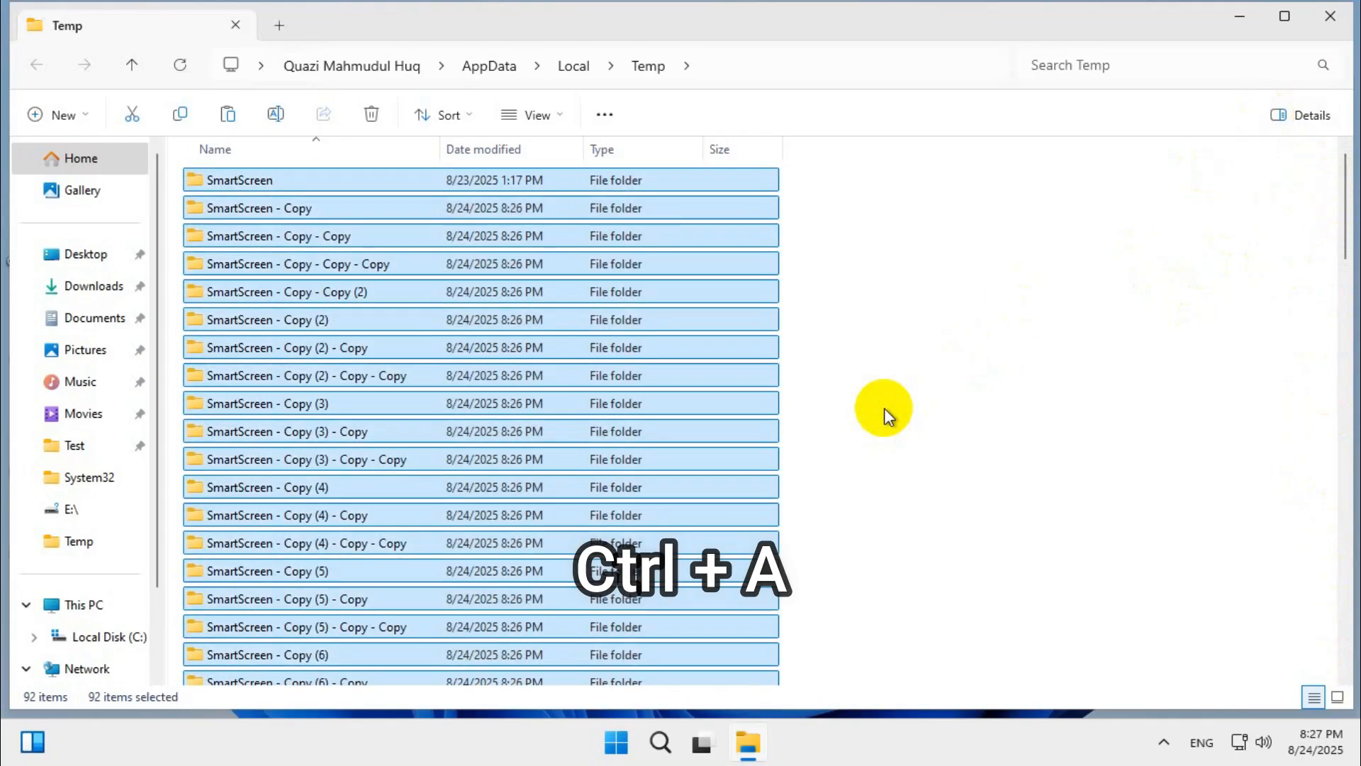
pyautogui.hotkey('shift', 'Delete')
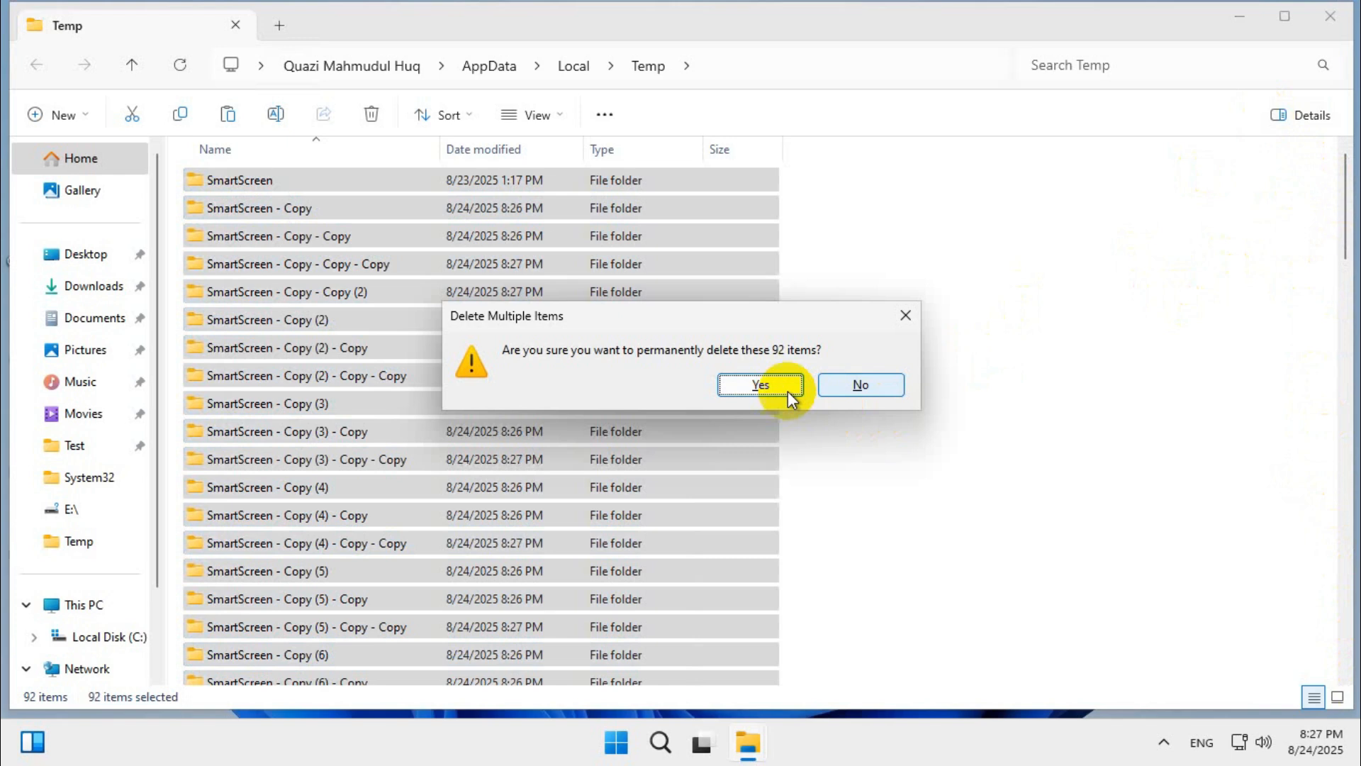
pyautogui.click(767, 388)
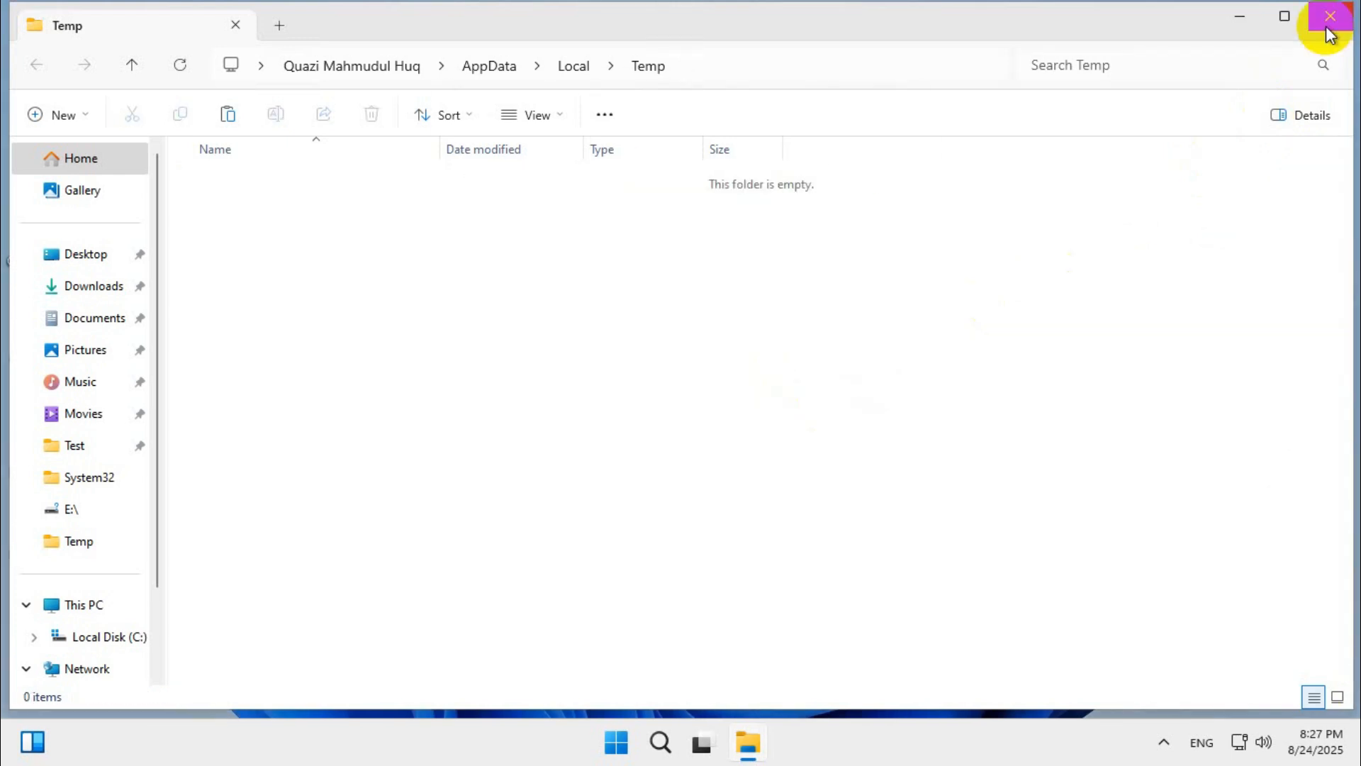
pyautogui.click(1330, 15)
# Find Disk Cleanup, run it as administrator, and permanently delete the preselected file categories on drive C:.
pyautogui.click(661, 737)
pyautogui.write('dis')
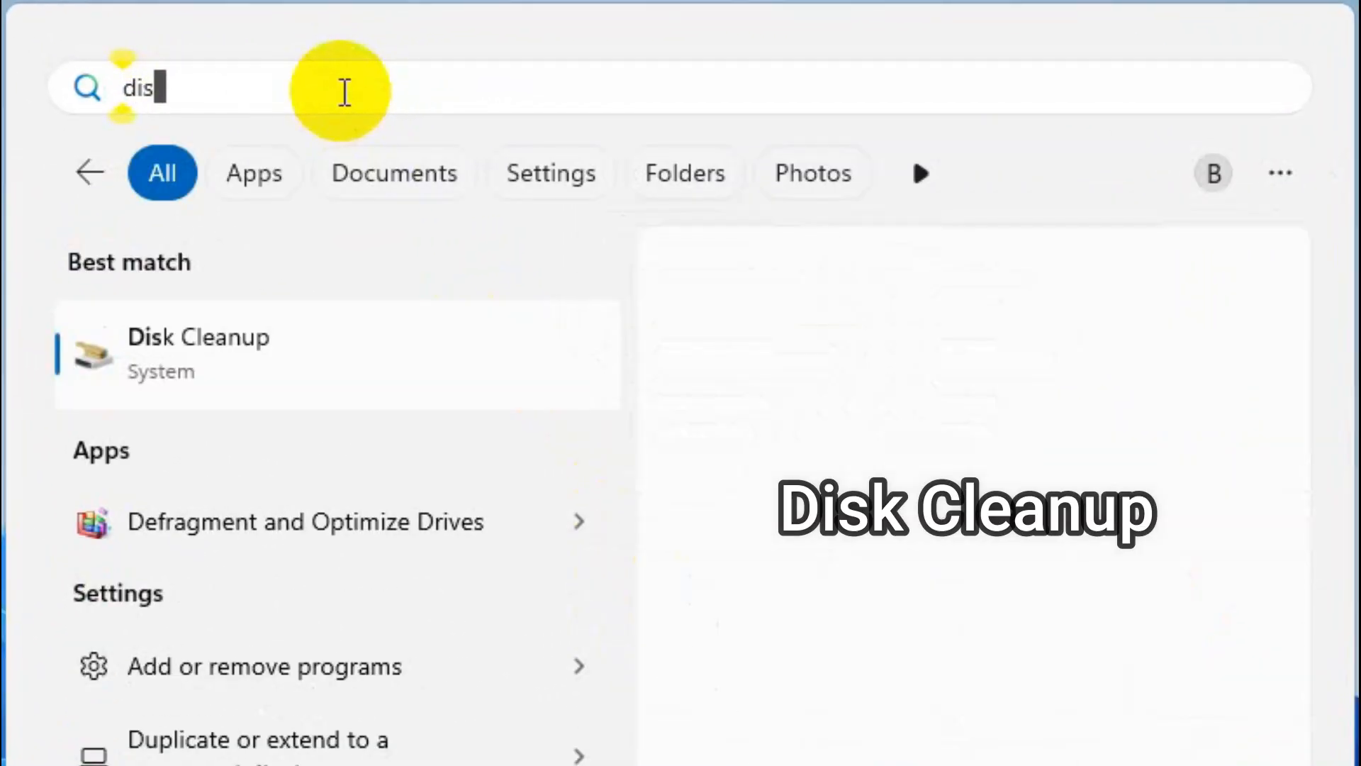
pyautogui.write('k cleanup')
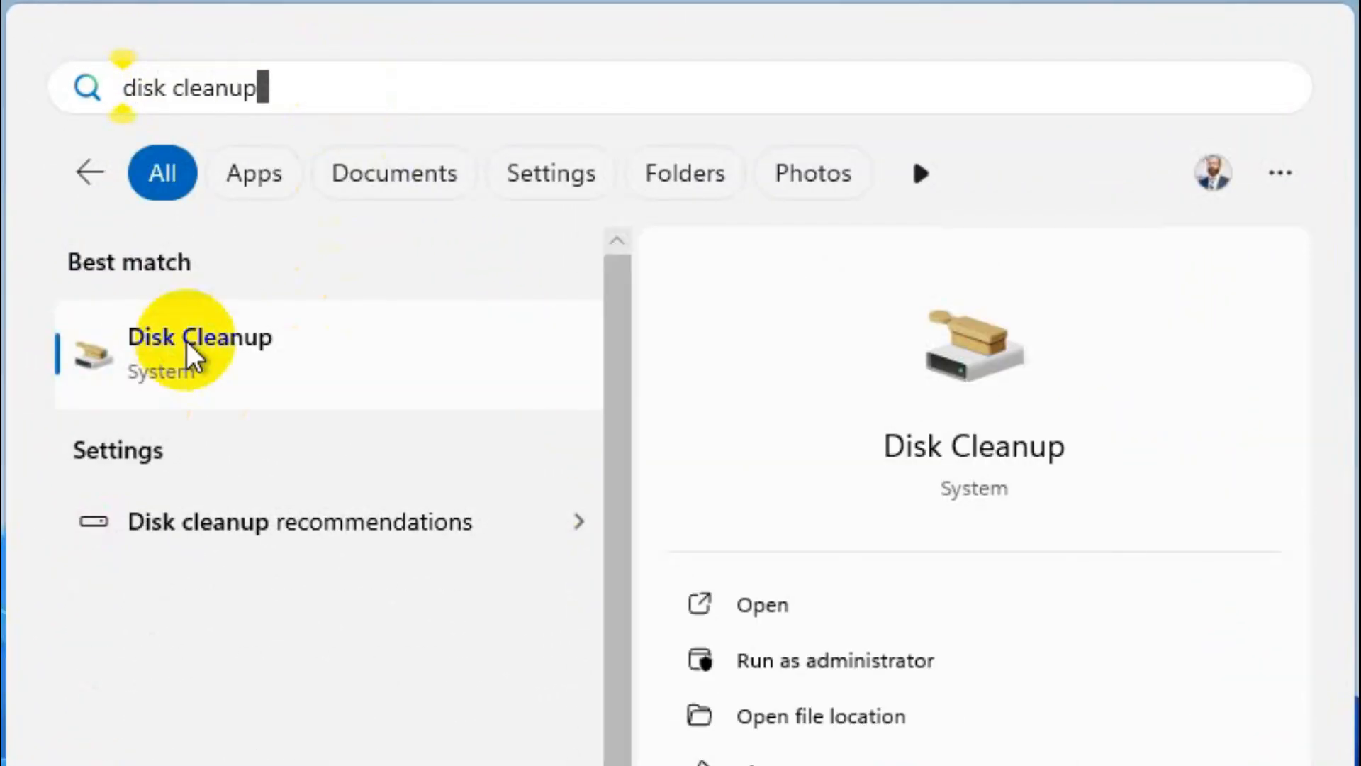
pyautogui.rightClick(188, 353)
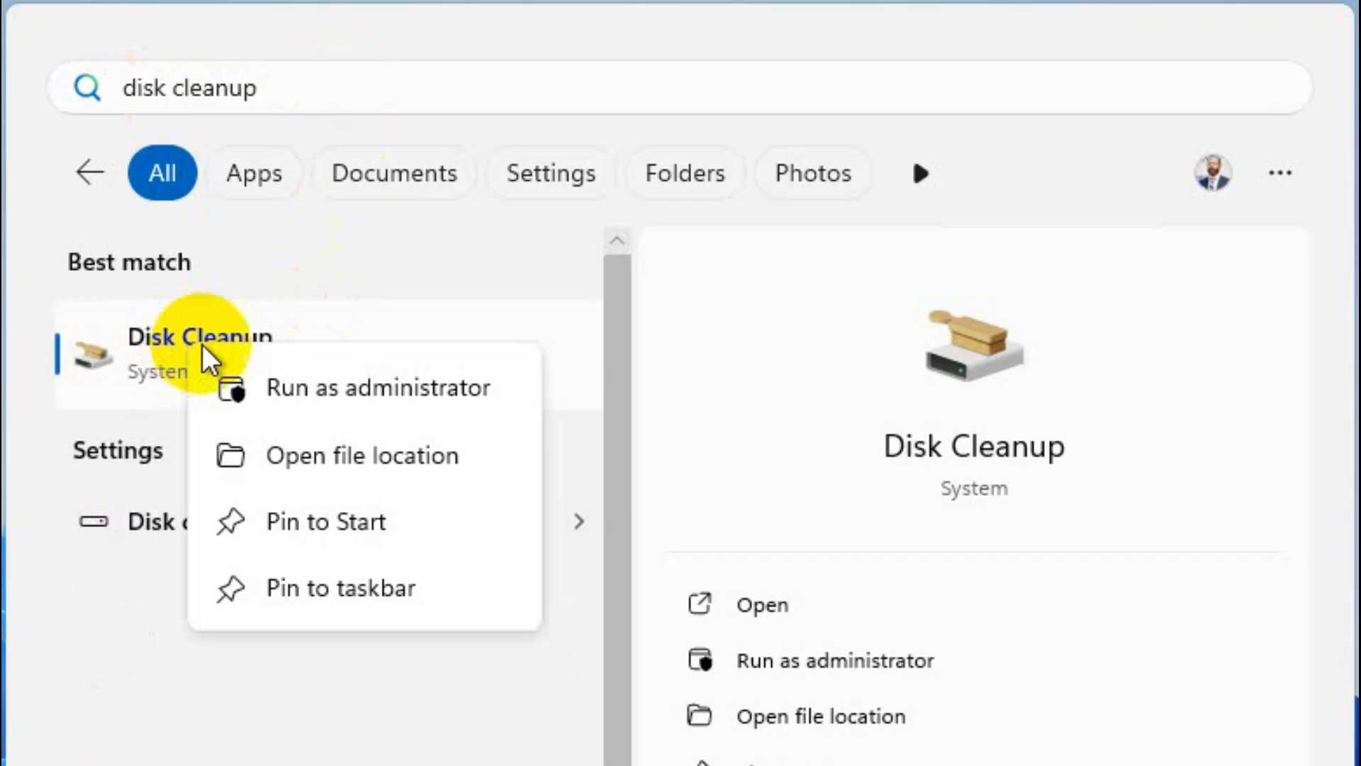
pyautogui.click(274, 380)
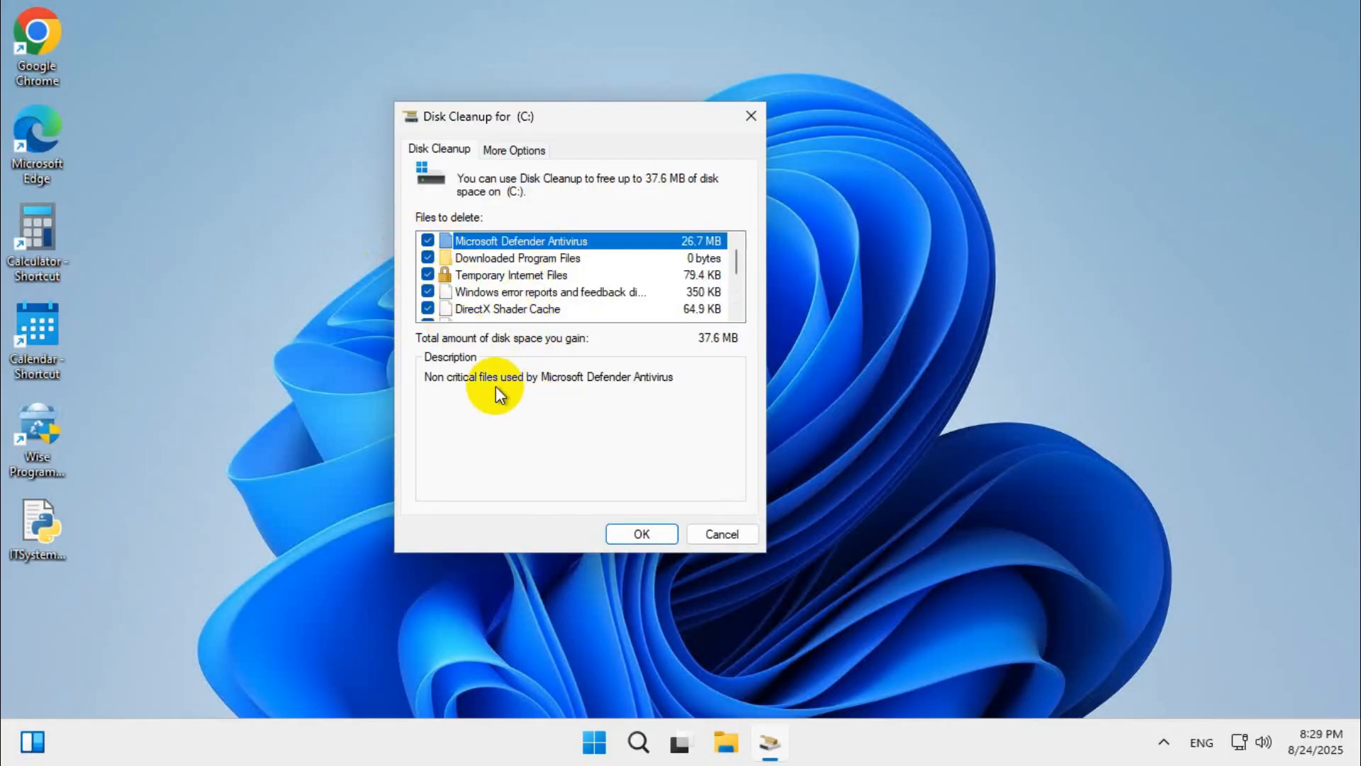
pyautogui.click(636, 535)
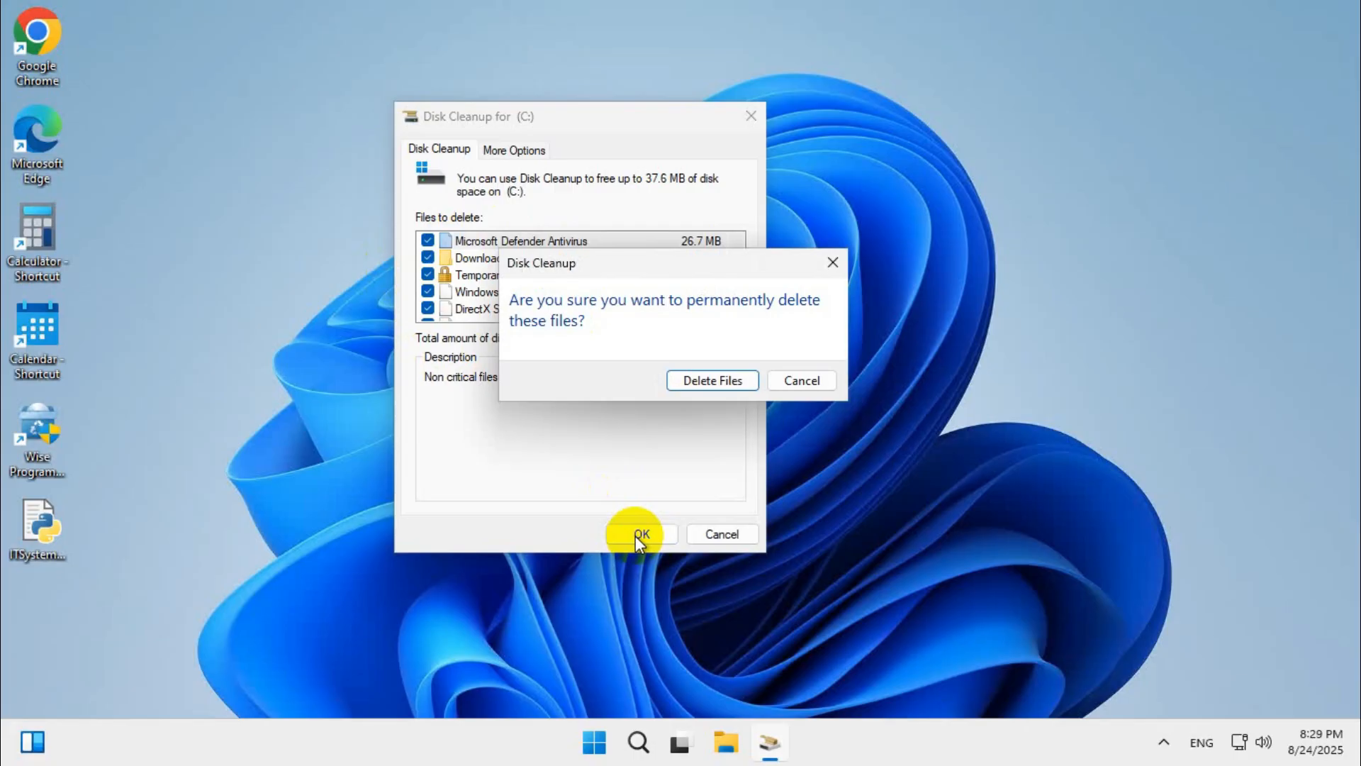
pyautogui.click(699, 383)
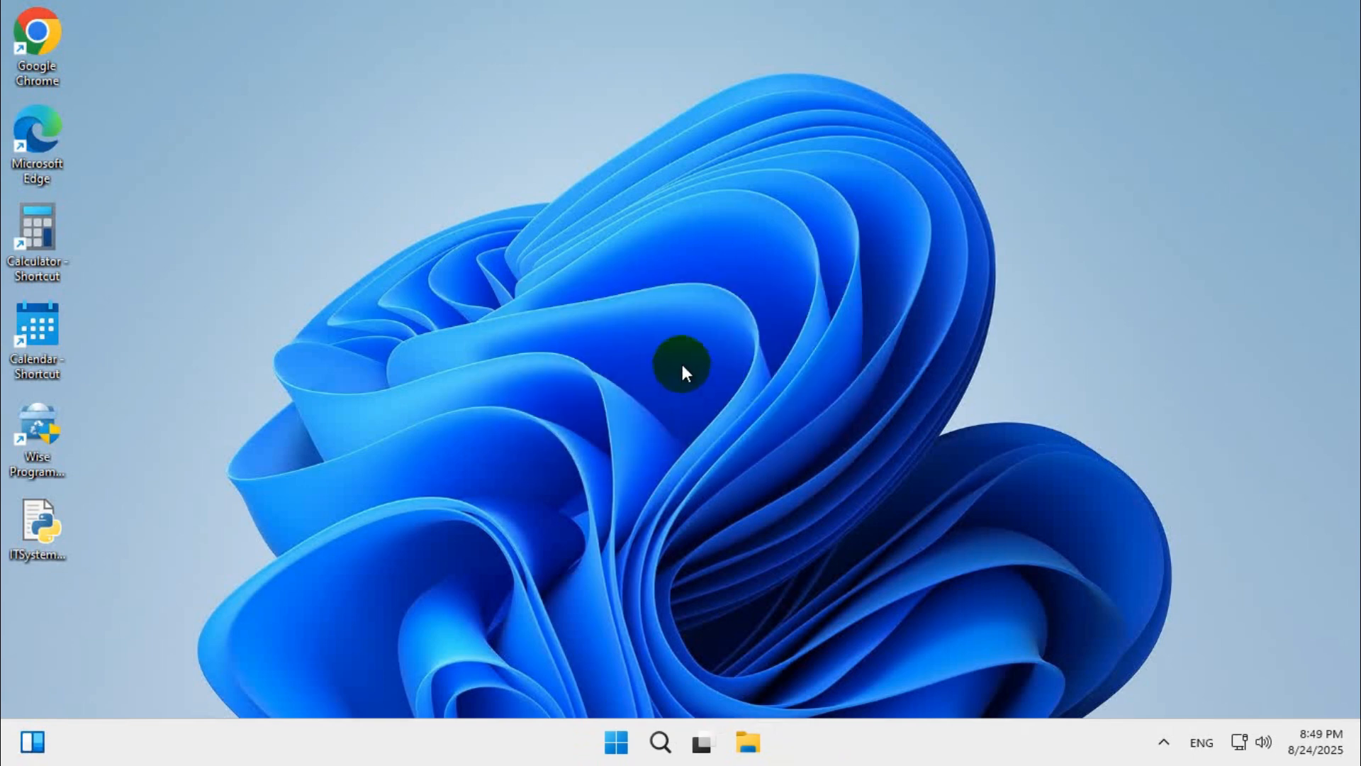
# Open Task Manager and display its list of startup apps.
pyautogui.rightClick(614, 742)
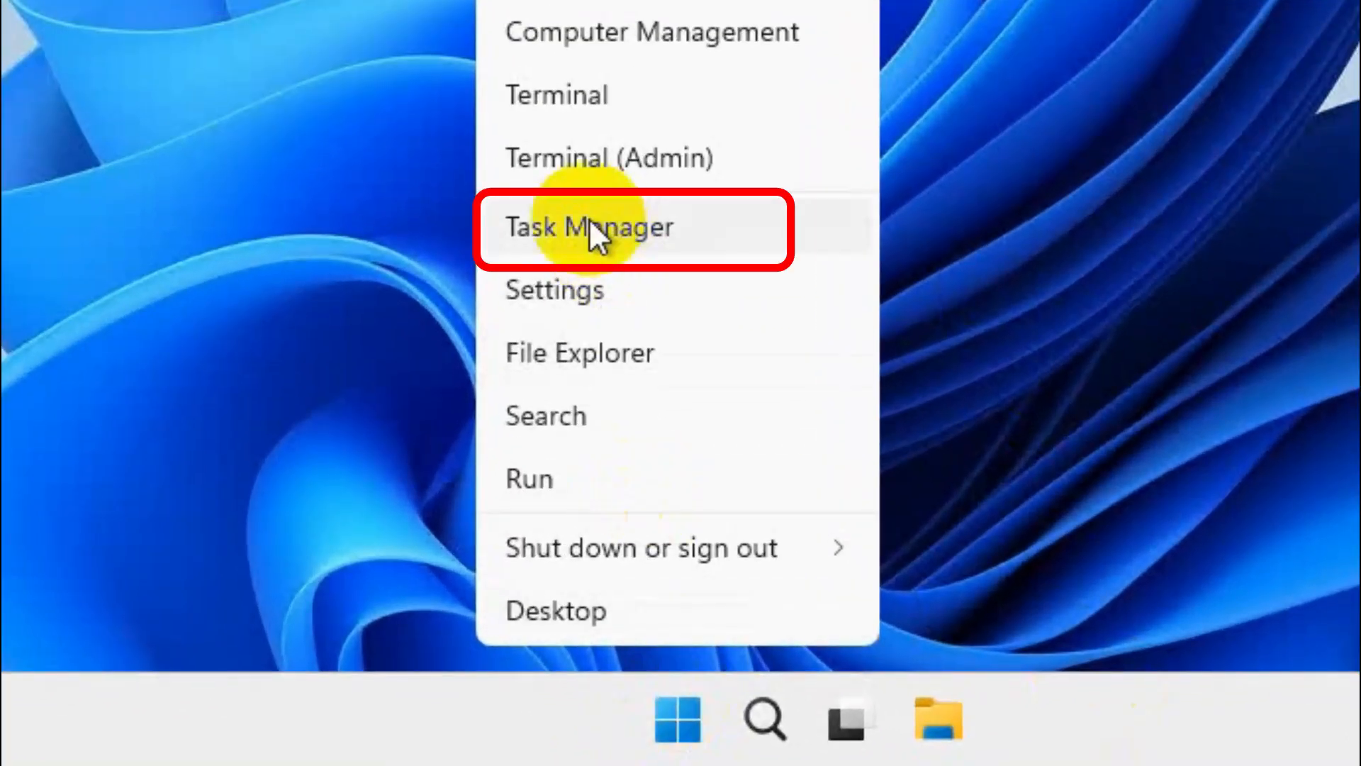
pyautogui.click(701, 224)
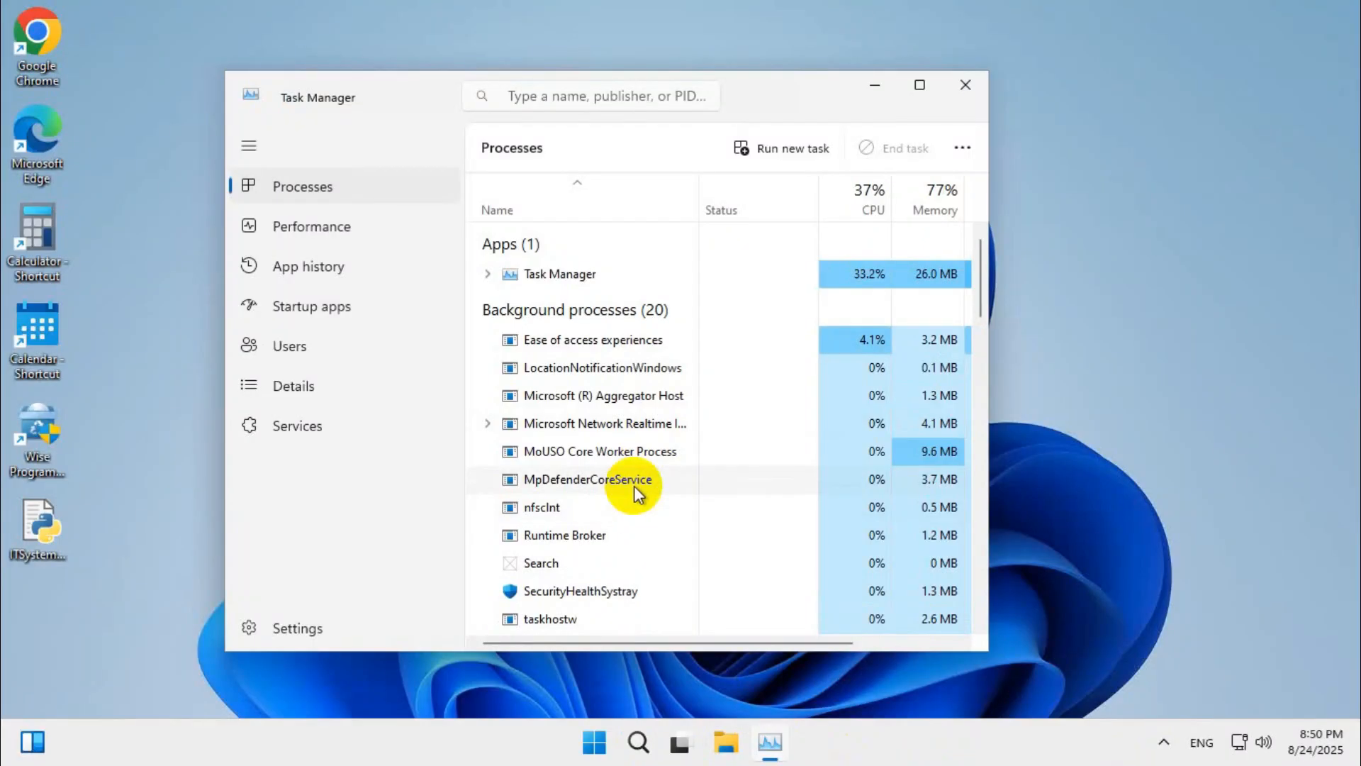
pyautogui.click(319, 304)
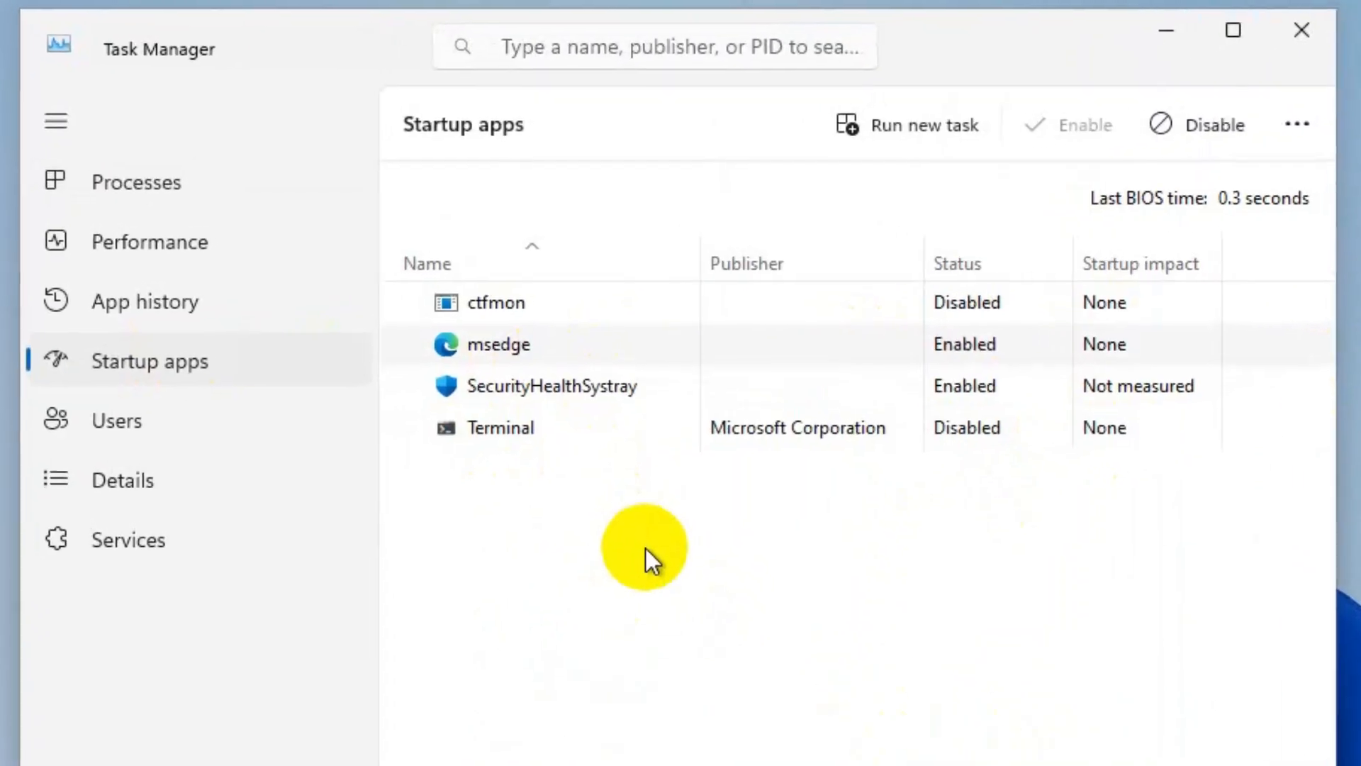
# Disable msedge from launching at startup and close Task Manager.
pyautogui.rightClick(569, 354)
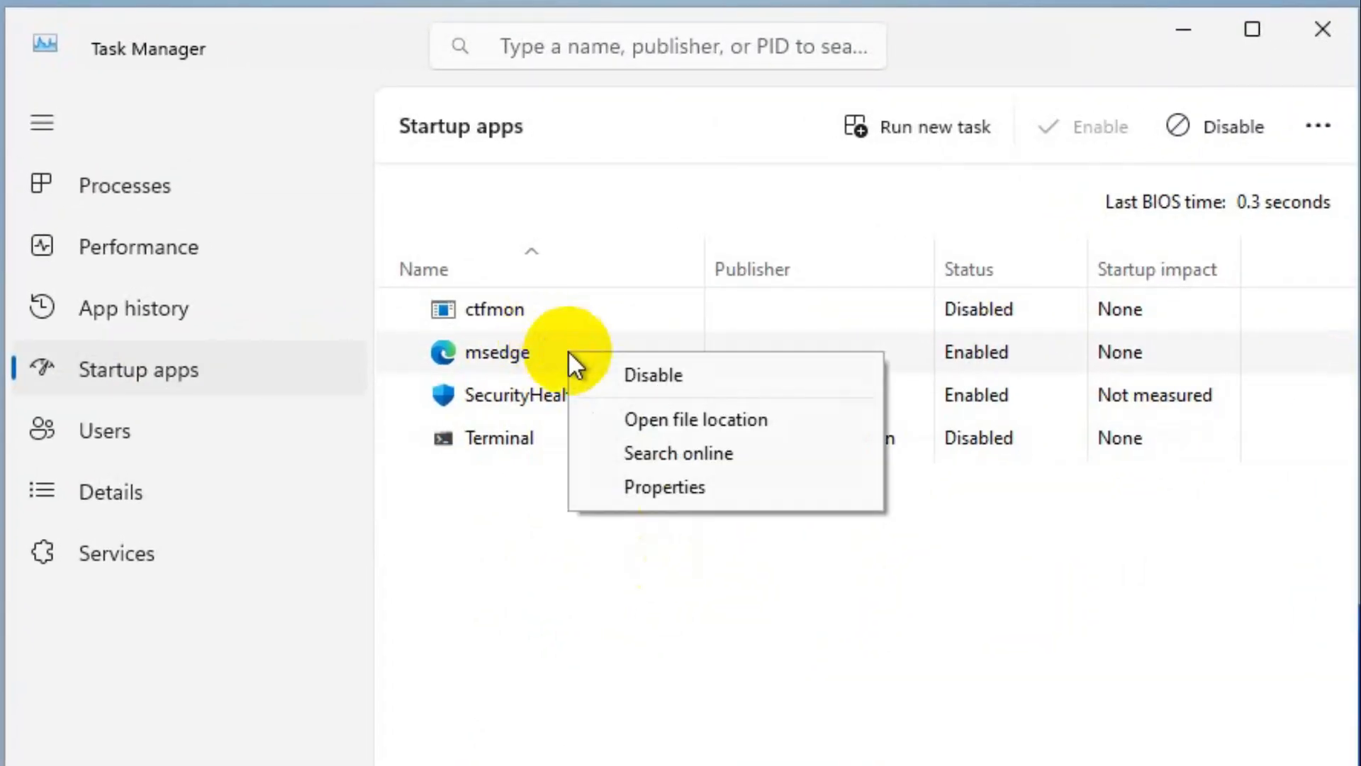
pyautogui.click(656, 380)
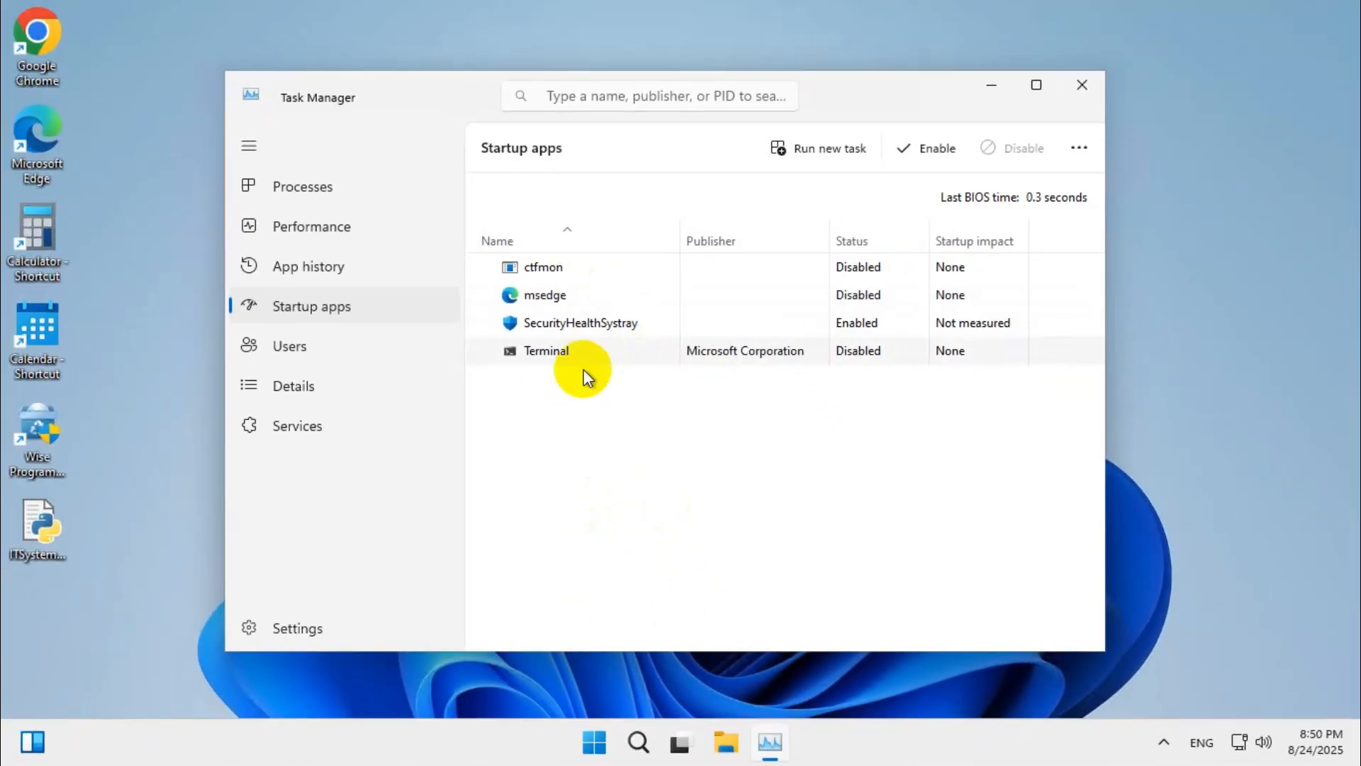
pyautogui.click(1082, 84)
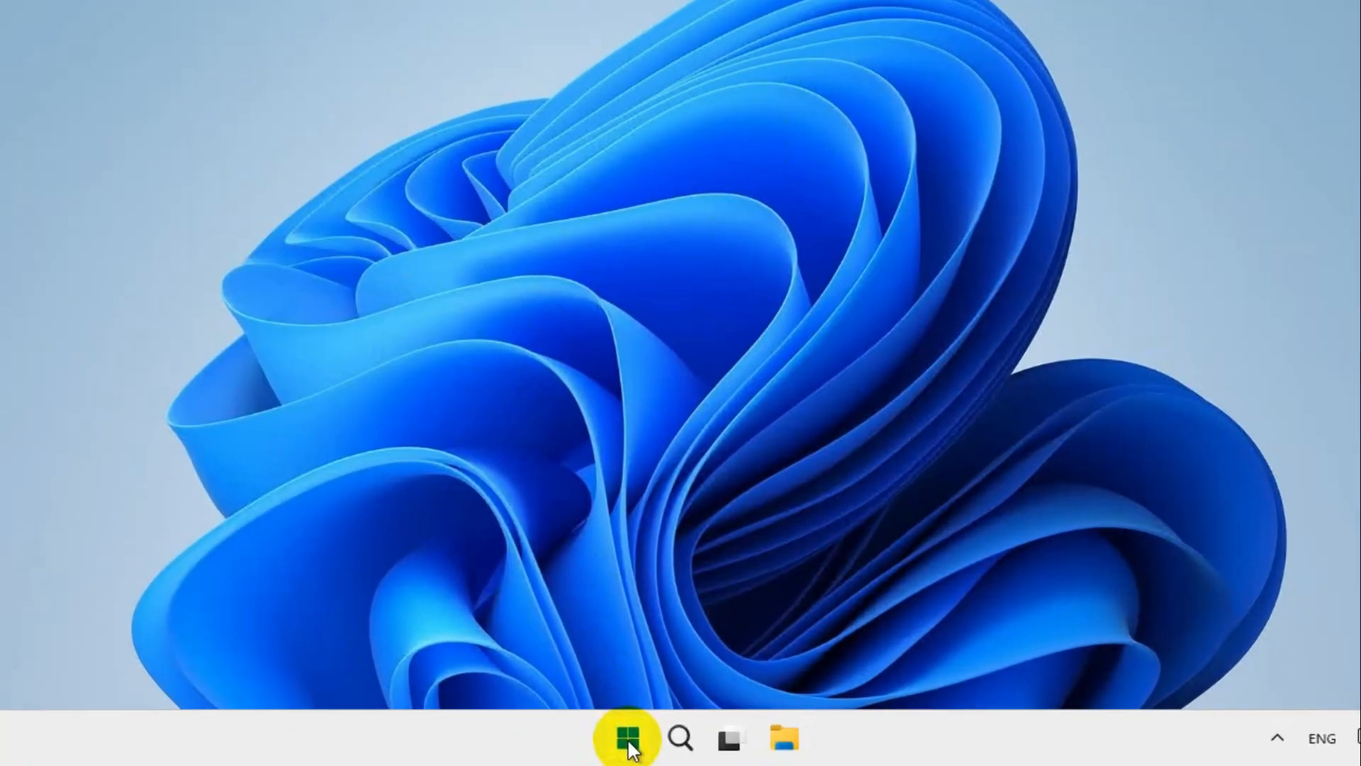
# Open the Settings page that lists the installed apps.
pyautogui.rightClick(616, 743)
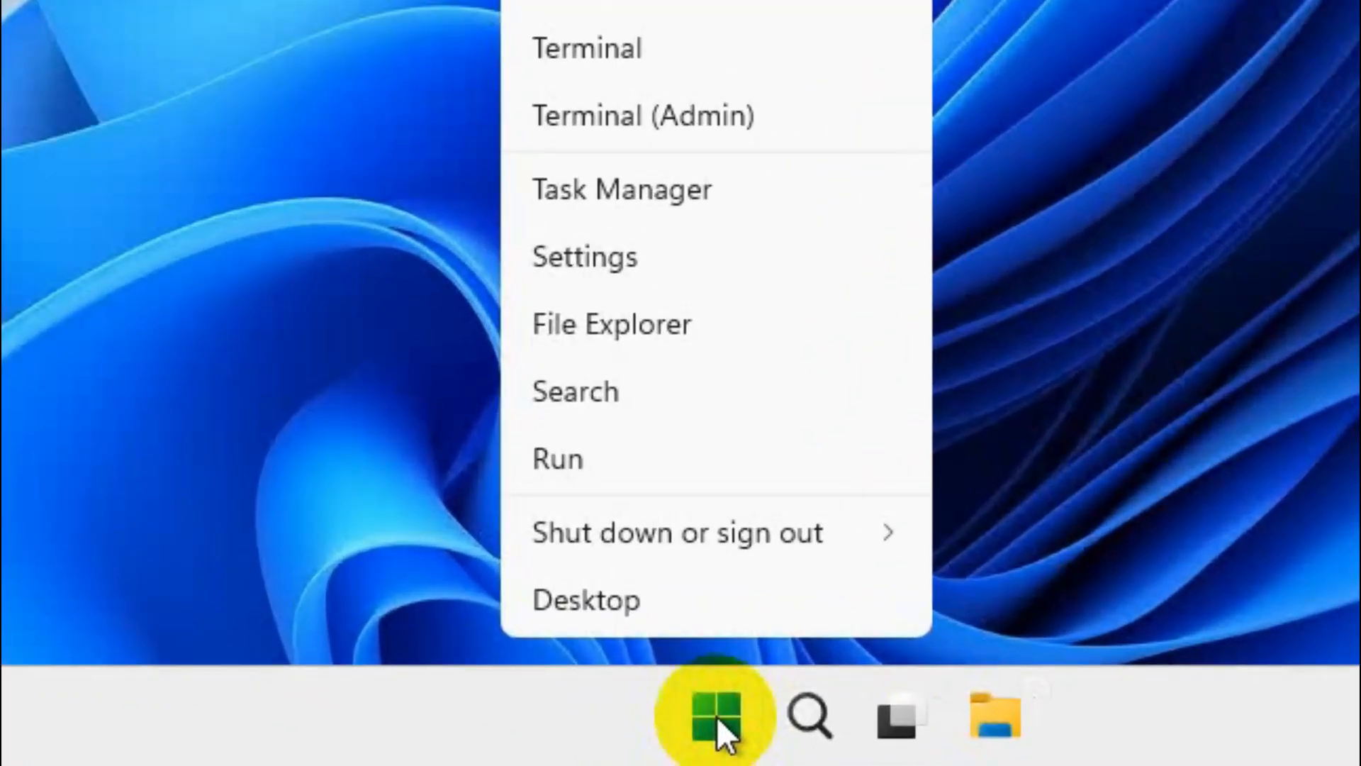
pyautogui.click(693, 257)
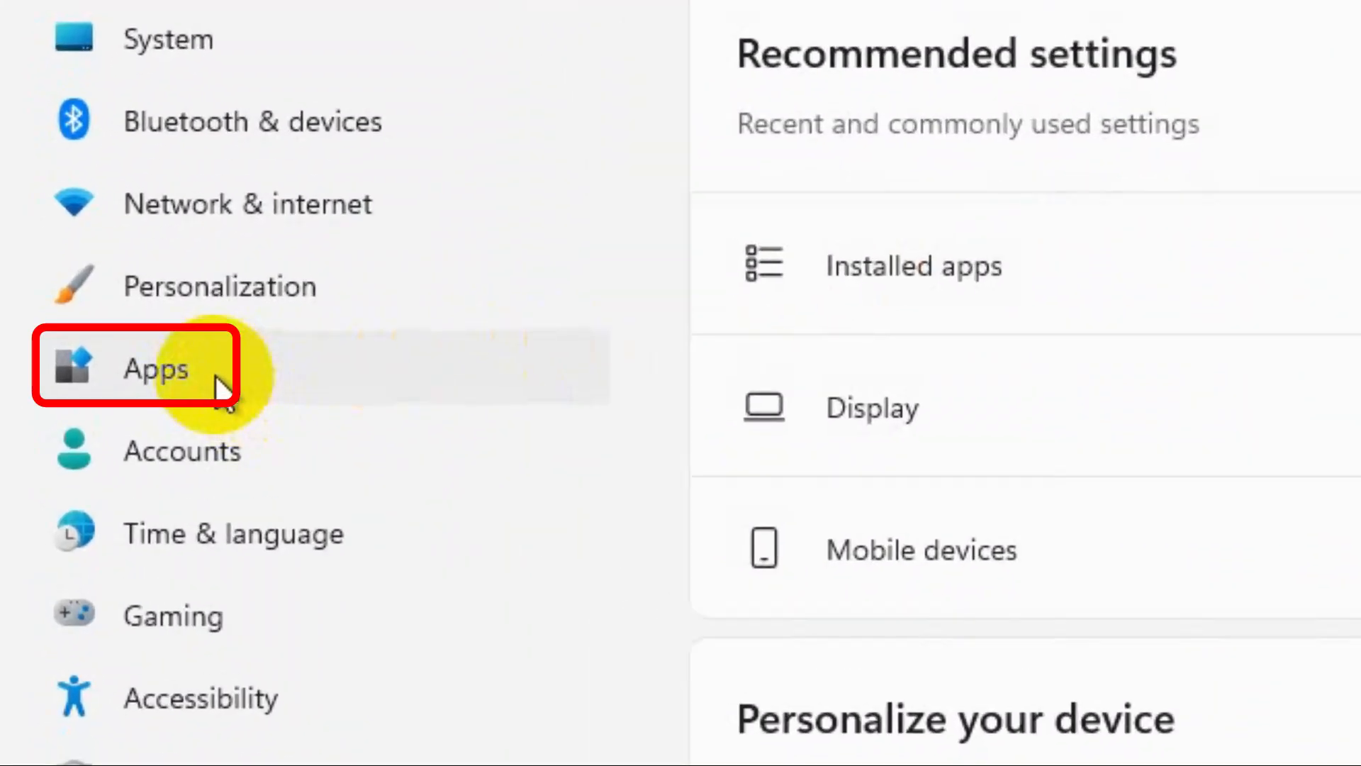
pyautogui.click(216, 489)
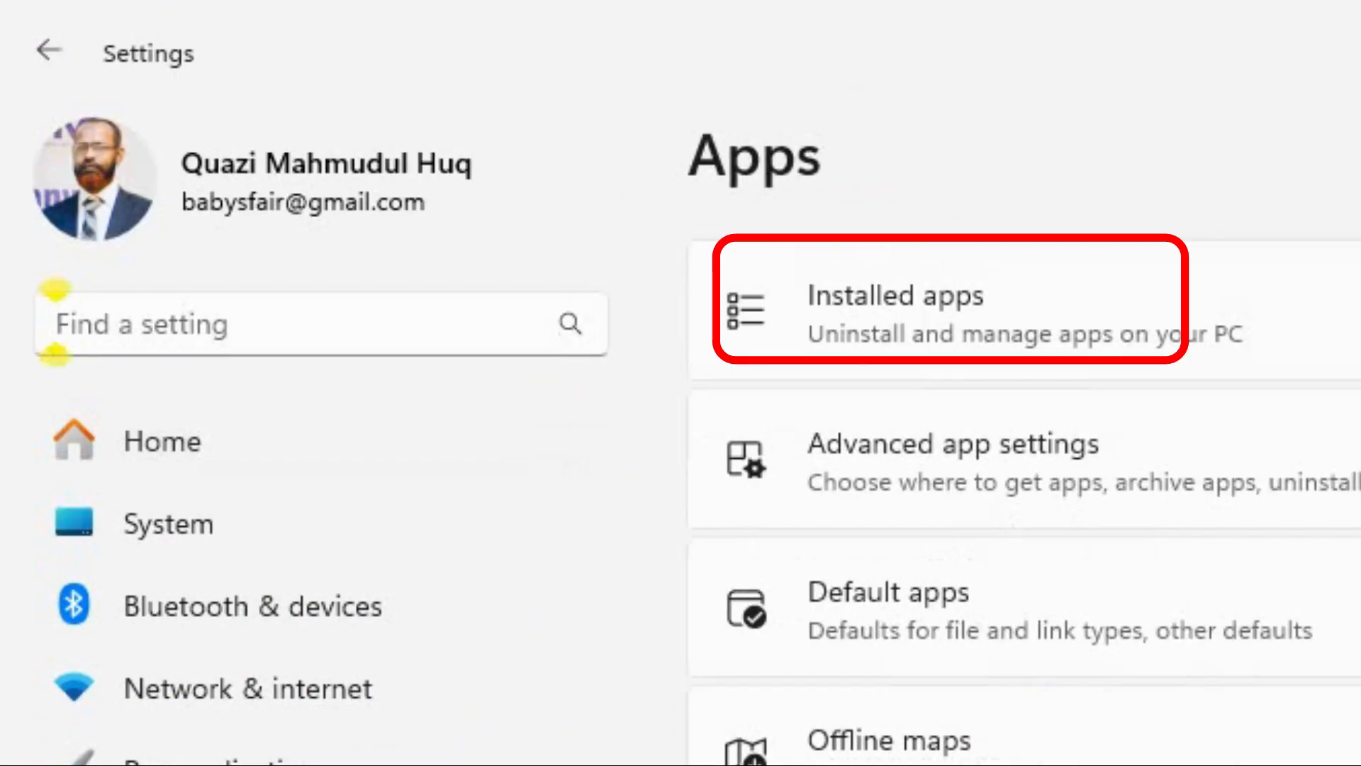
pyautogui.click(912, 329)
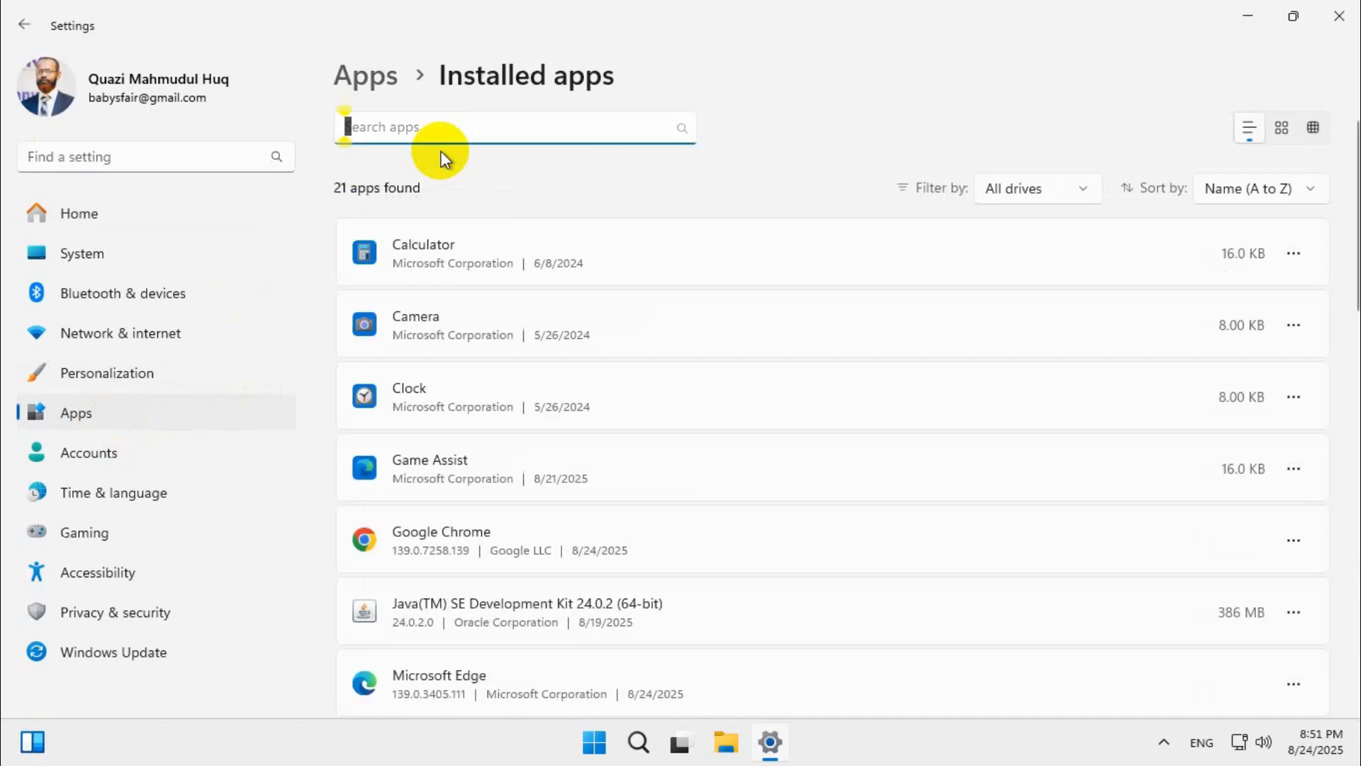
# Uninstall Java(TM) SE Development Kit 24.0.2 (64-bit) from the installed apps.
pyautogui.scroll(-2, 1291, 489)
pyautogui.click(1294, 490)
pyautogui.click(1090, 571)
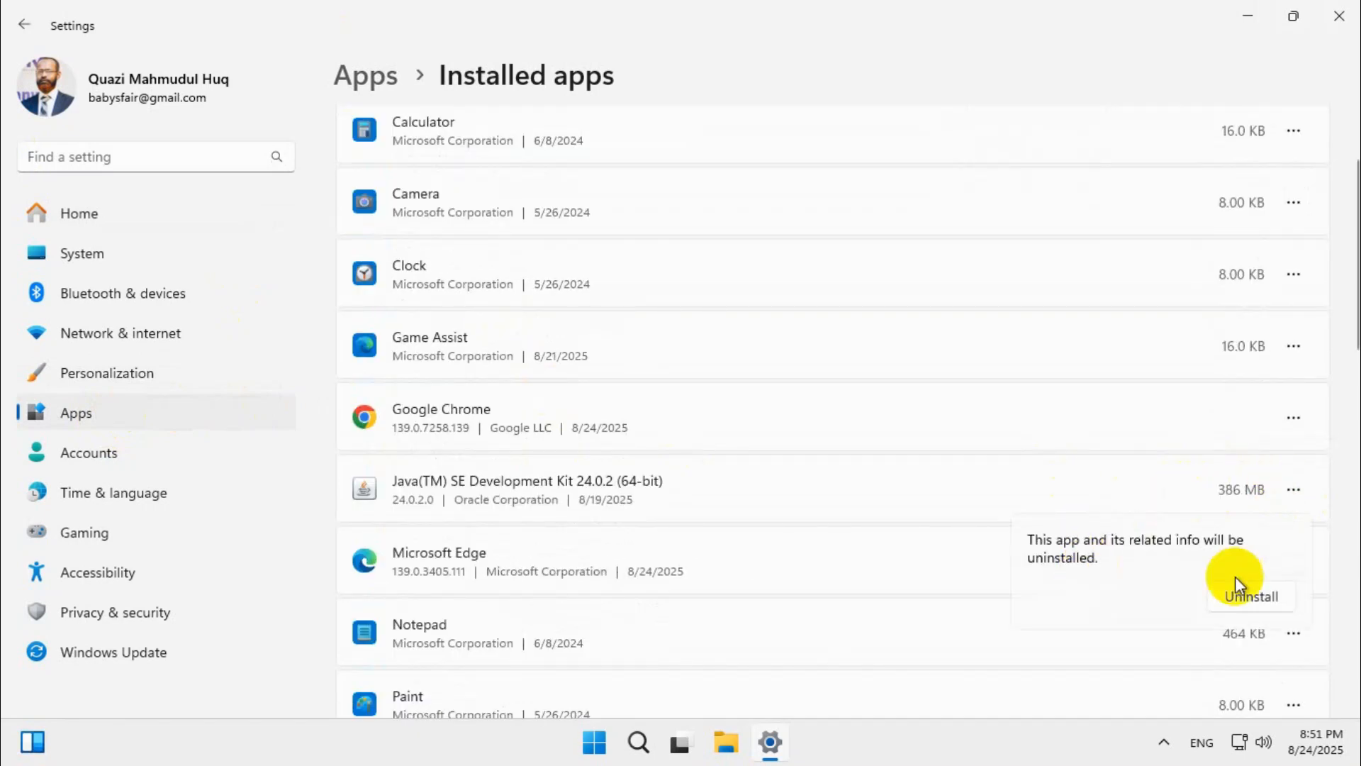
pyautogui.click(1237, 585)
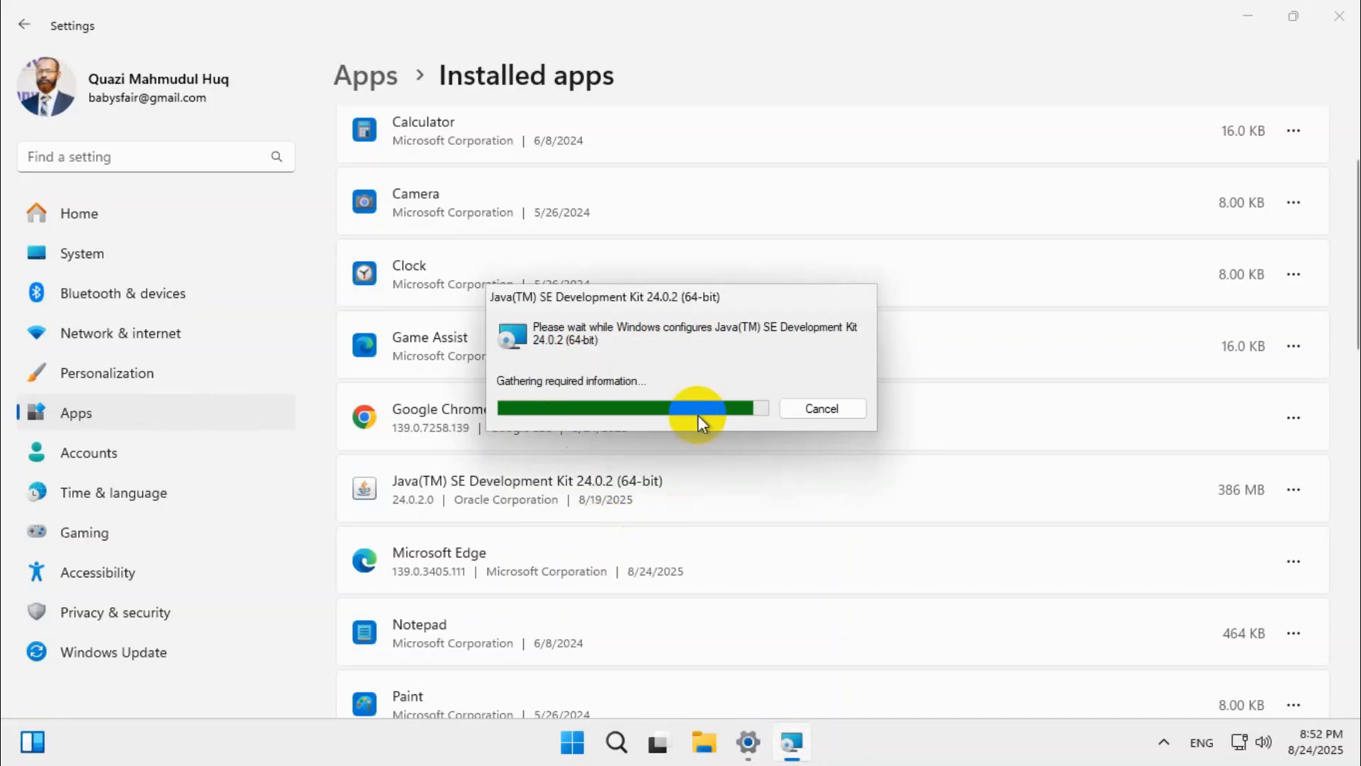
# Uninstall Python 3.13.7 (64-bit) and close its setup window.
pyautogui.scroll(-5, 1291, 461)
pyautogui.click(1294, 482)
pyautogui.click(1085, 550)
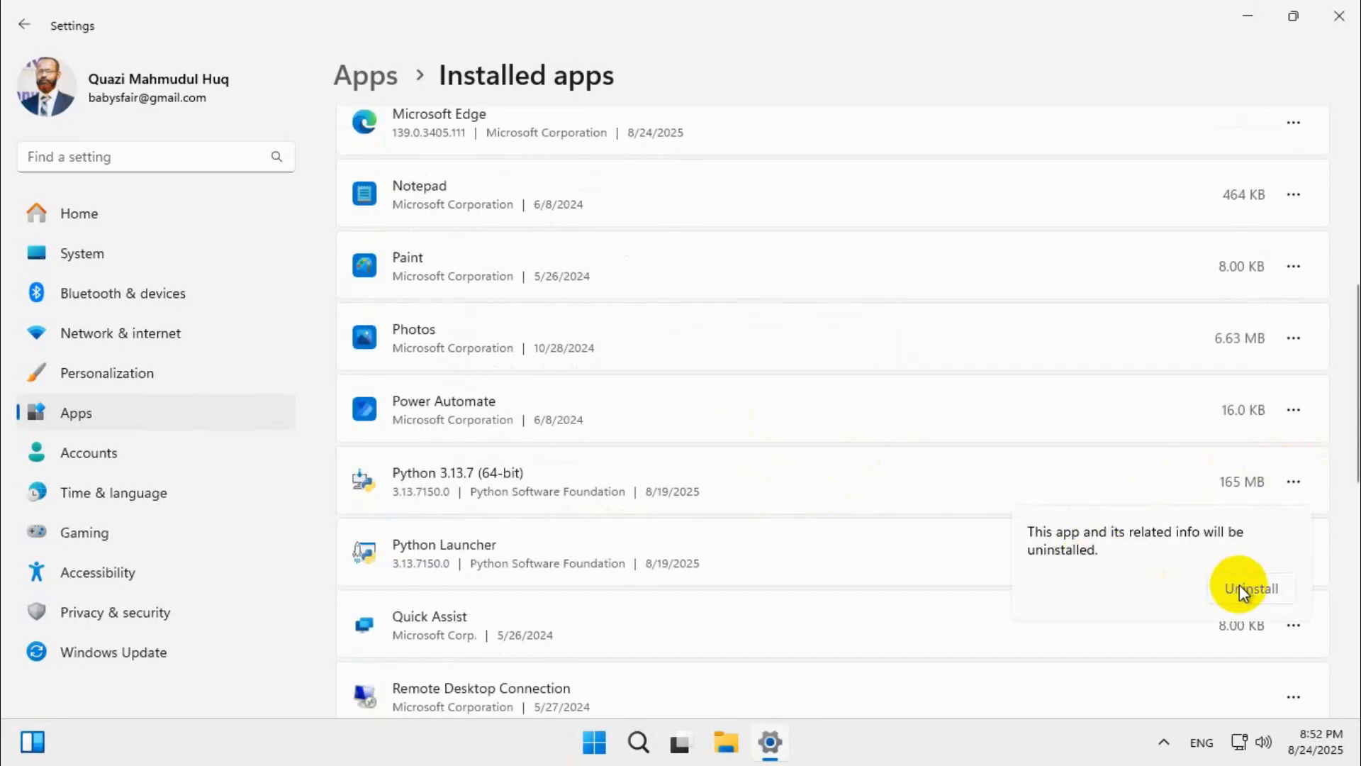
pyautogui.click(1243, 590)
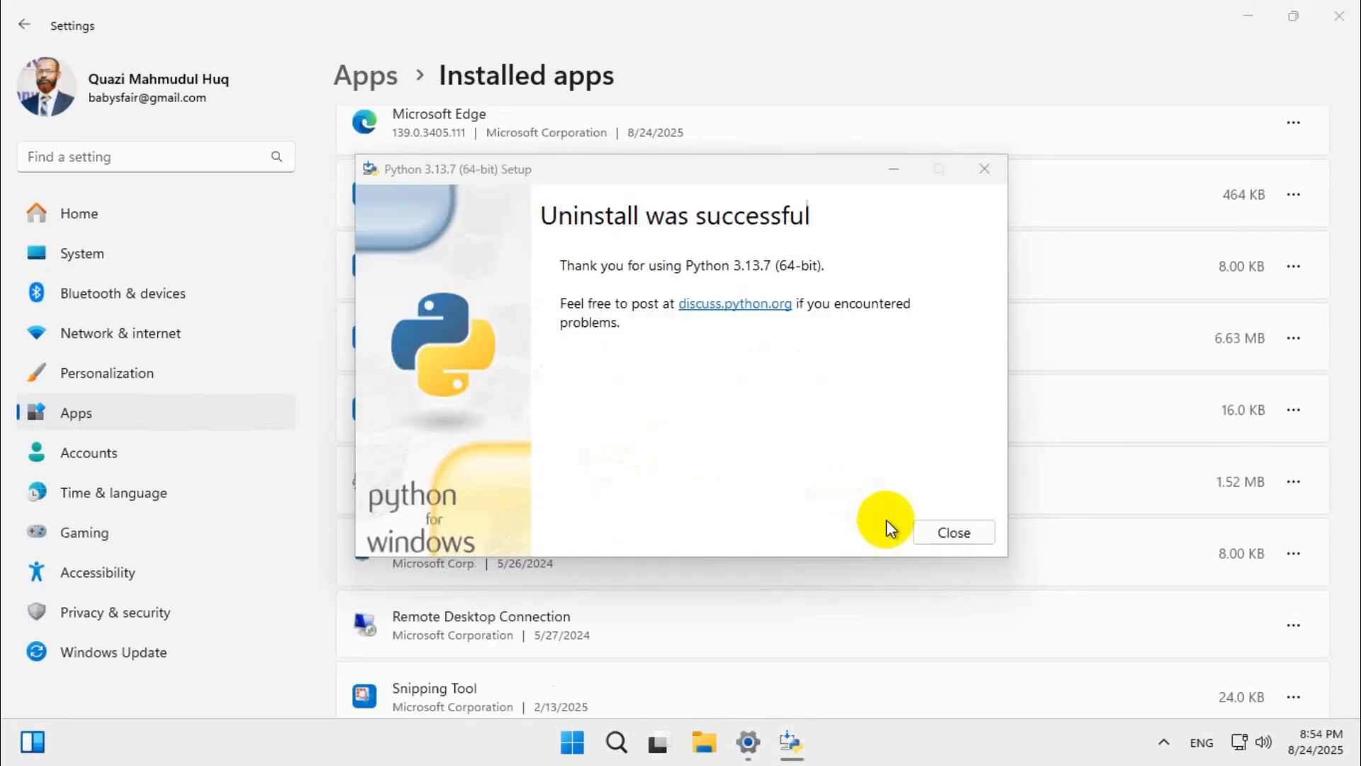
pyautogui.click(946, 533)
# Uninstall Python Launcher, allow the system permission request, and close Settings.
pyautogui.click(1294, 481)
pyautogui.click(1115, 556)
pyautogui.click(1244, 590)
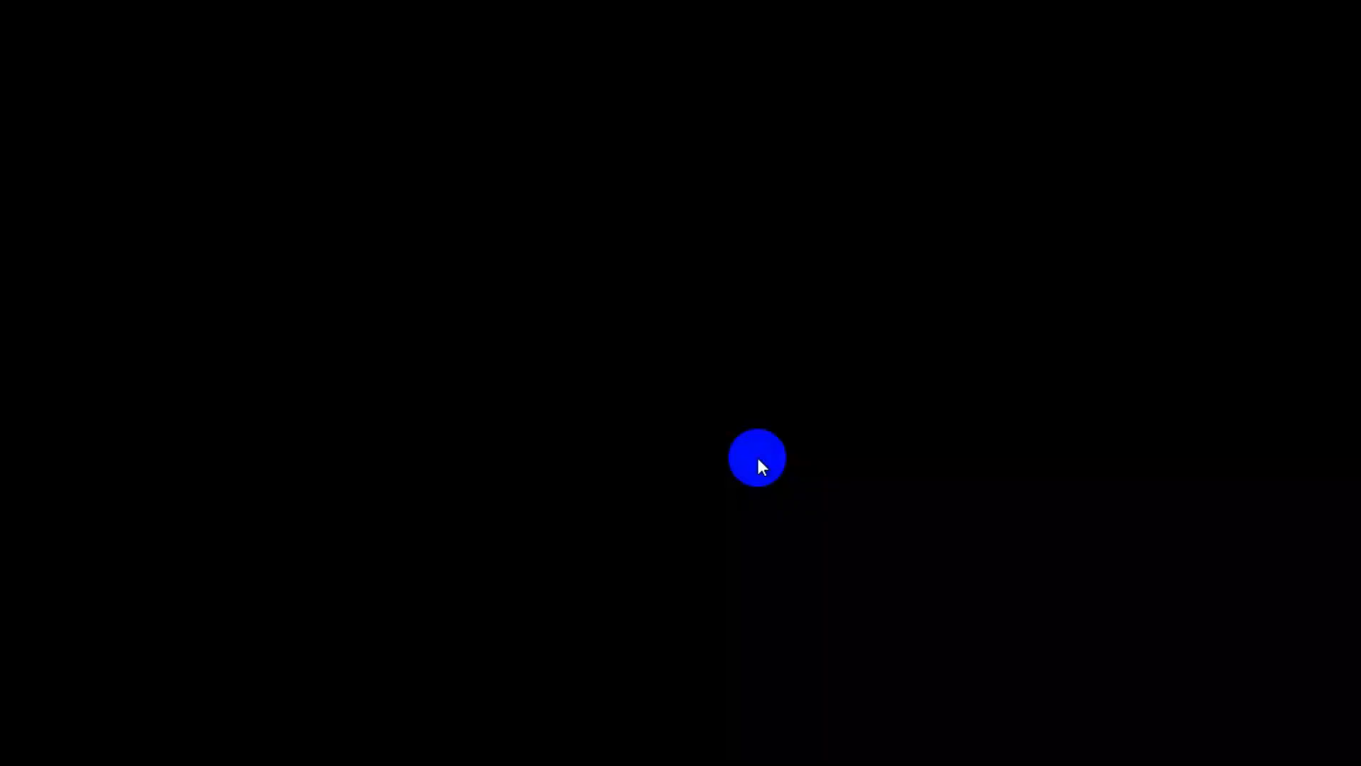
pyautogui.click(599, 537)
pyautogui.click(1330, 12)
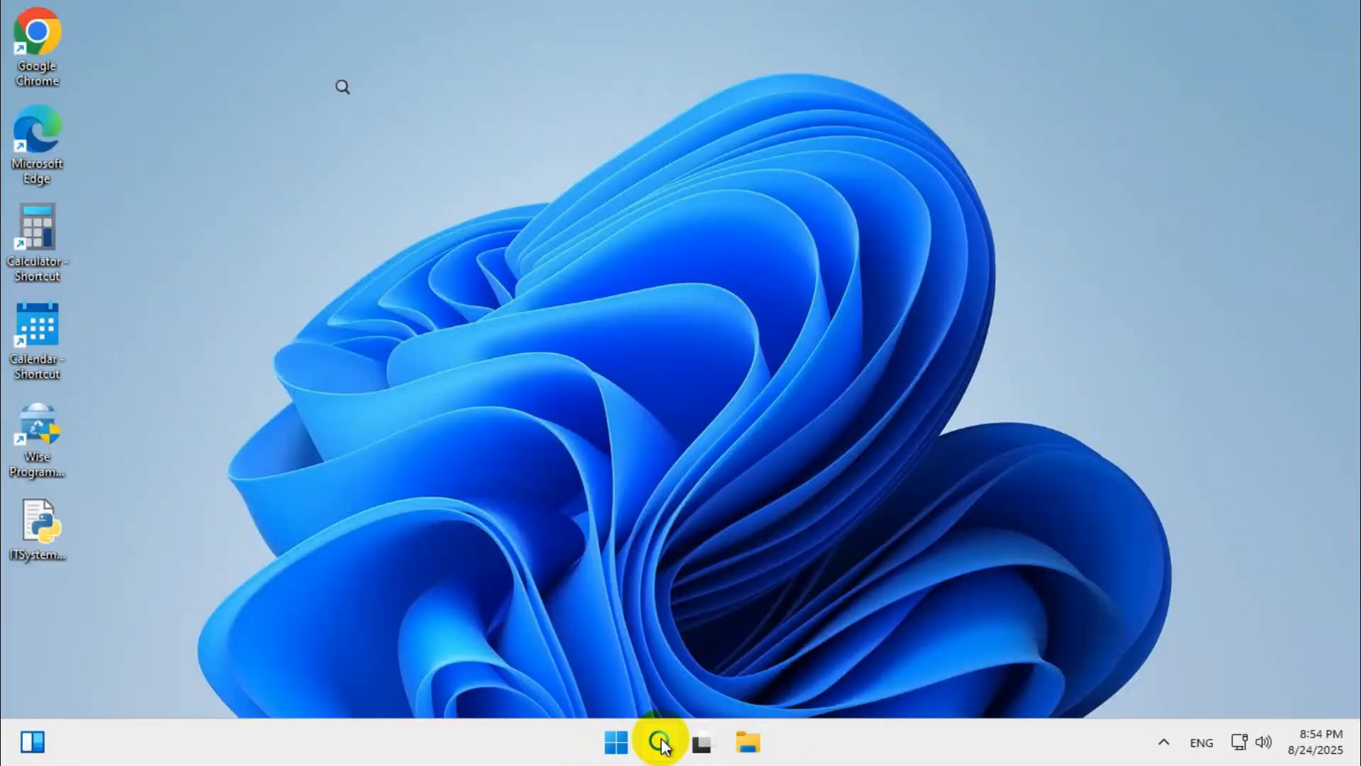
# Find Defragment and Optimize Drives, run it as administrator, optimize drive C:, and close the window.
pyautogui.click(660, 742)
pyautogui.write('difr')
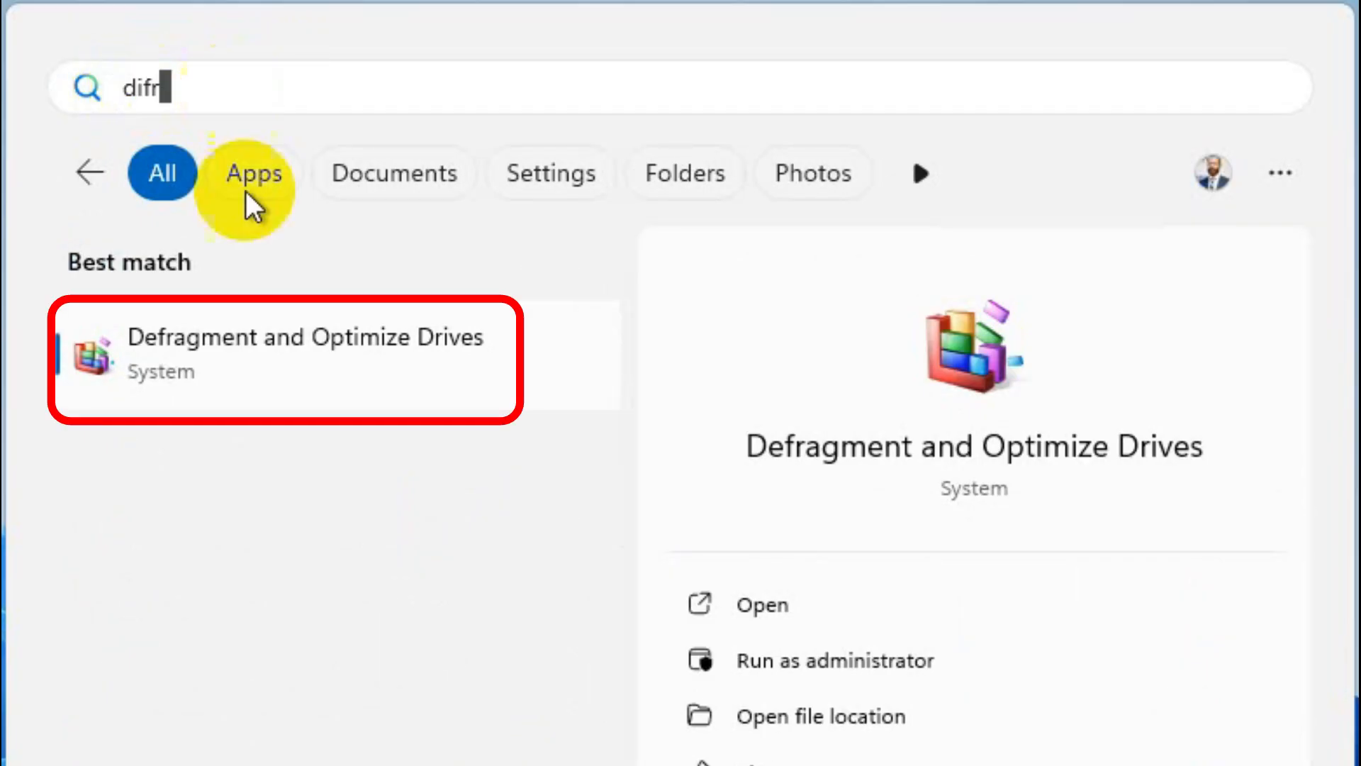
pyautogui.rightClick(232, 339)
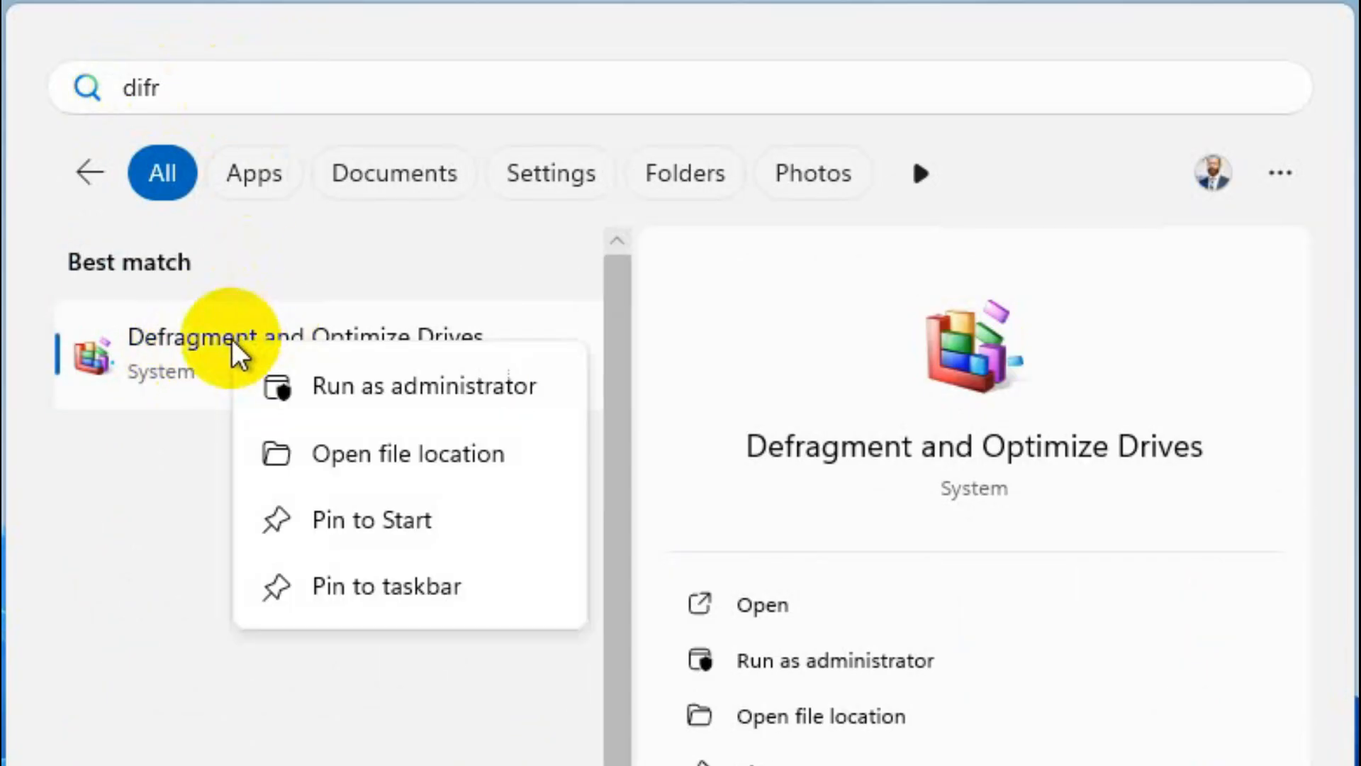
pyautogui.click(336, 385)
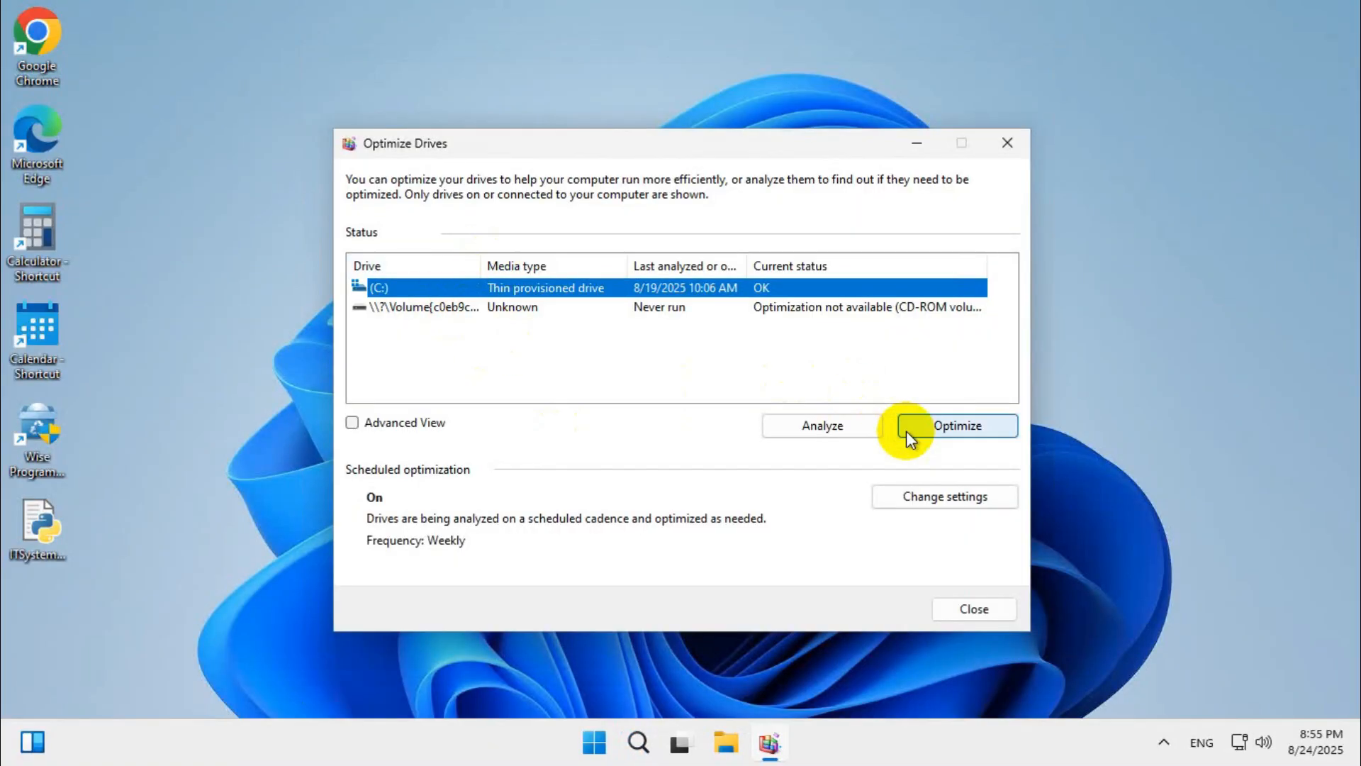
pyautogui.click(933, 428)
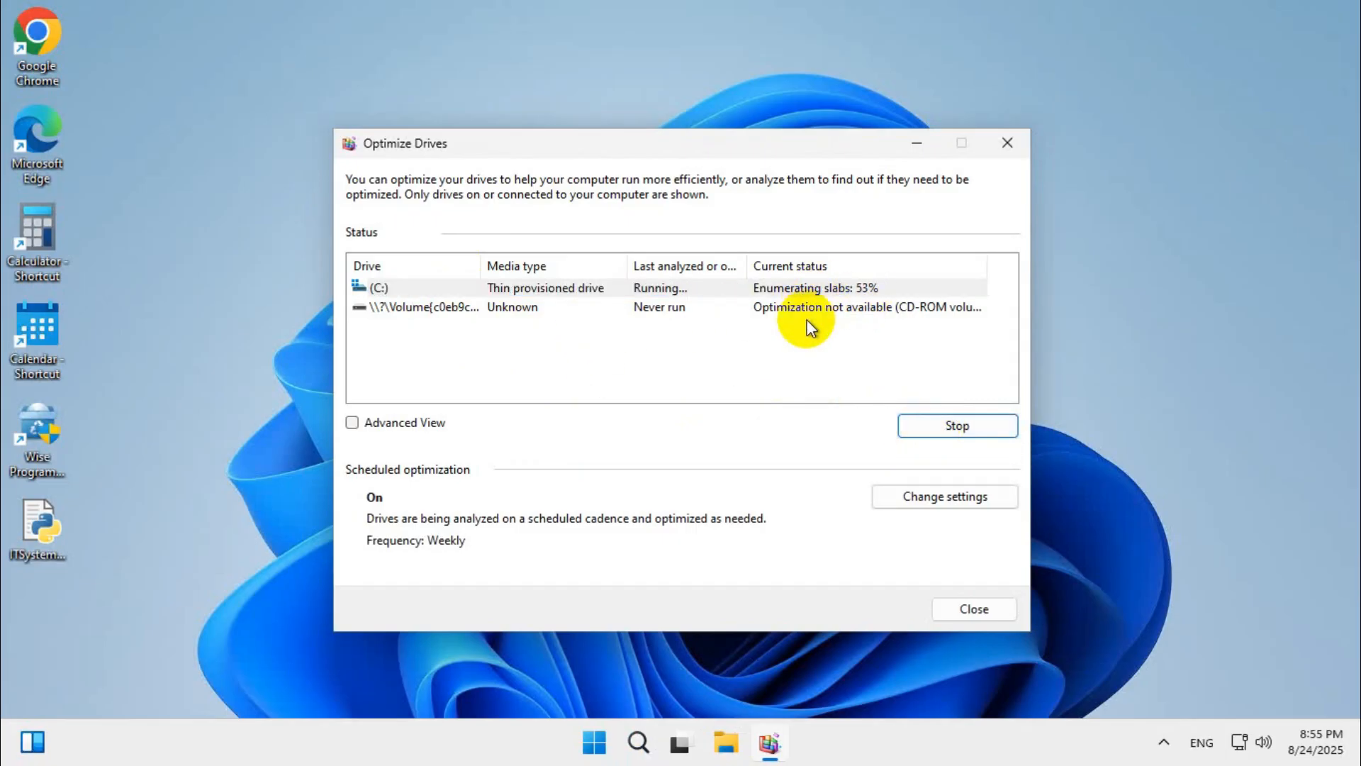
pyautogui.click(960, 611)
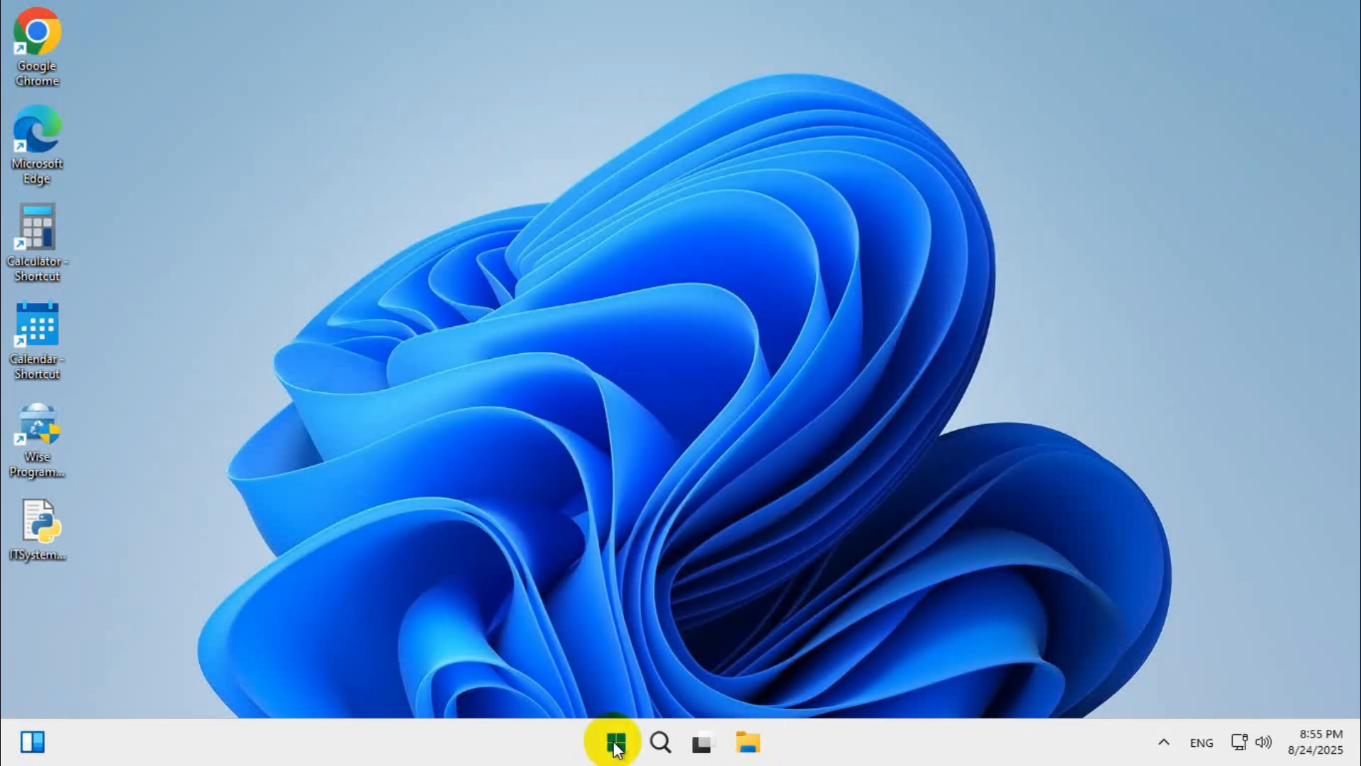
# Open the Storage Sense configuration page from the System storage settings.
pyautogui.rightClick(613, 740)
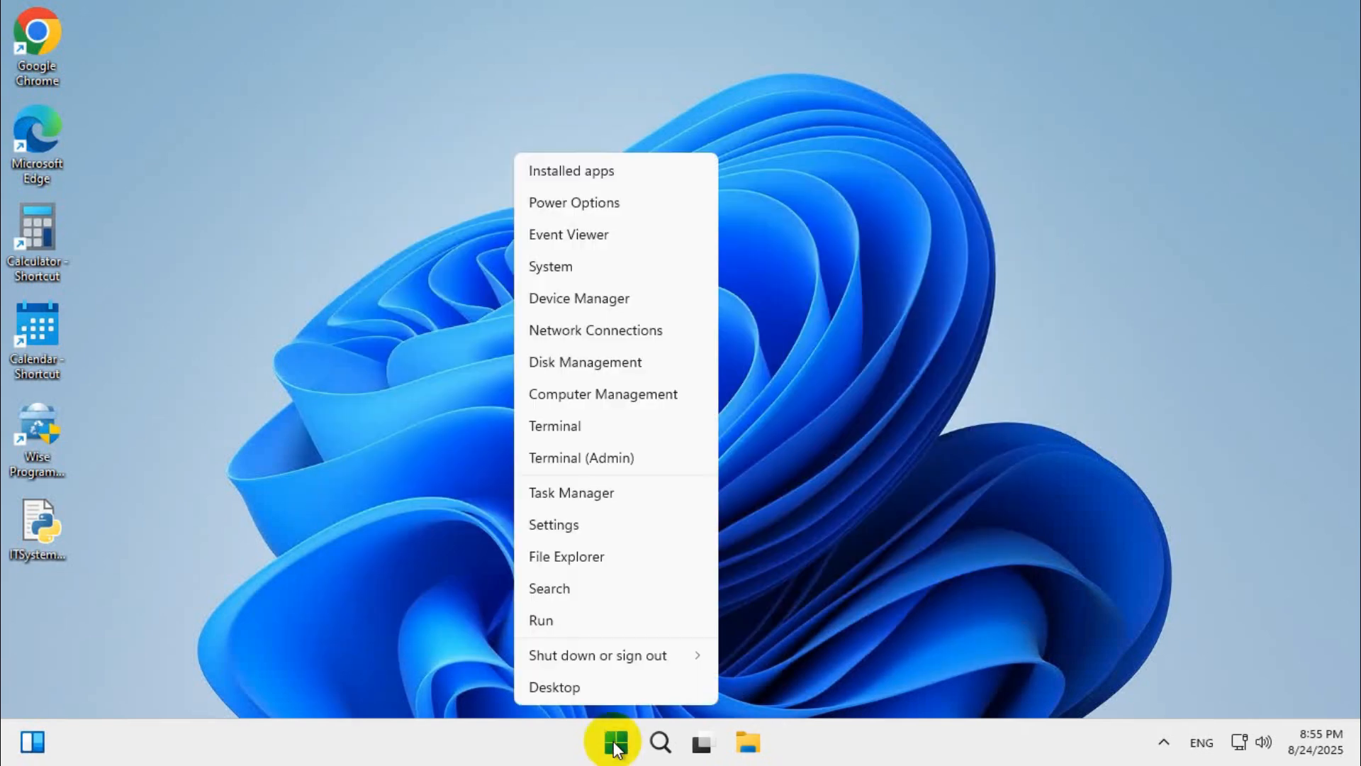
pyautogui.click(576, 519)
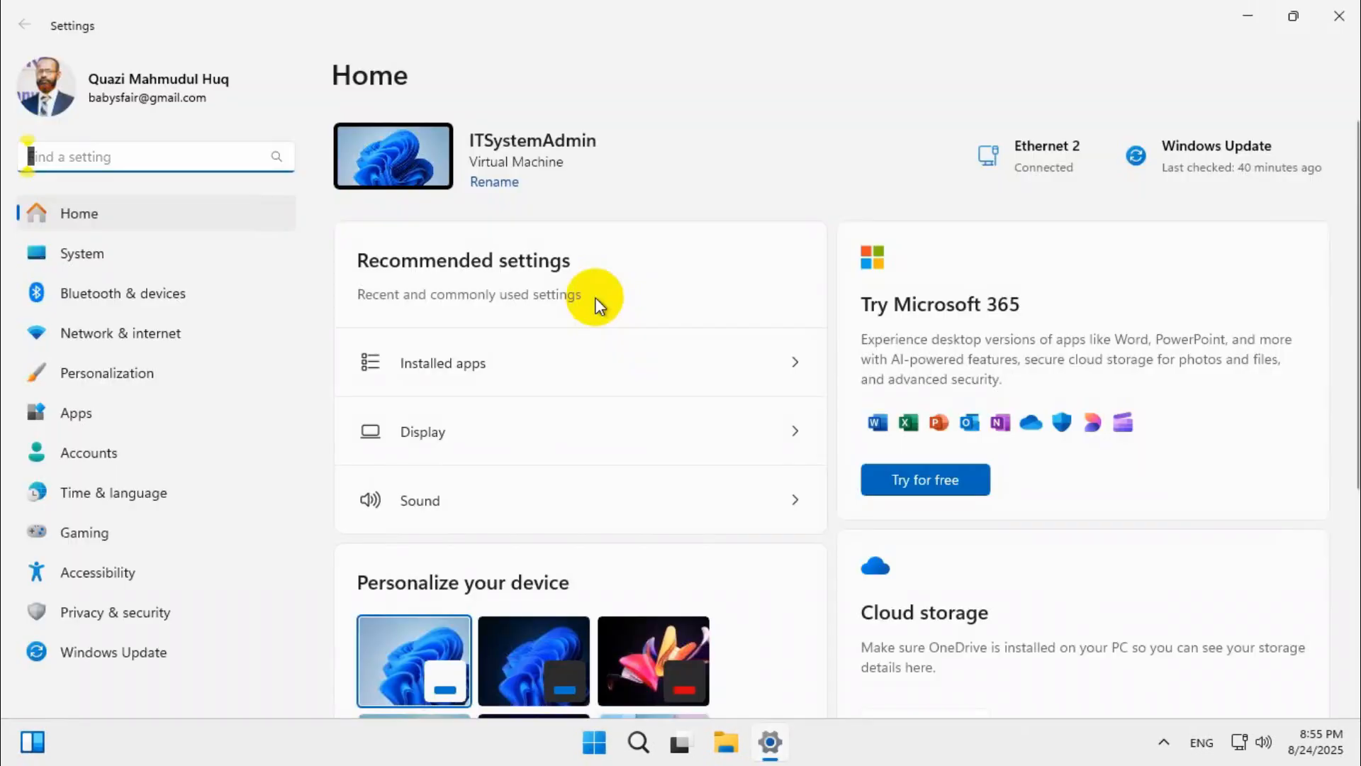
pyautogui.click(144, 258)
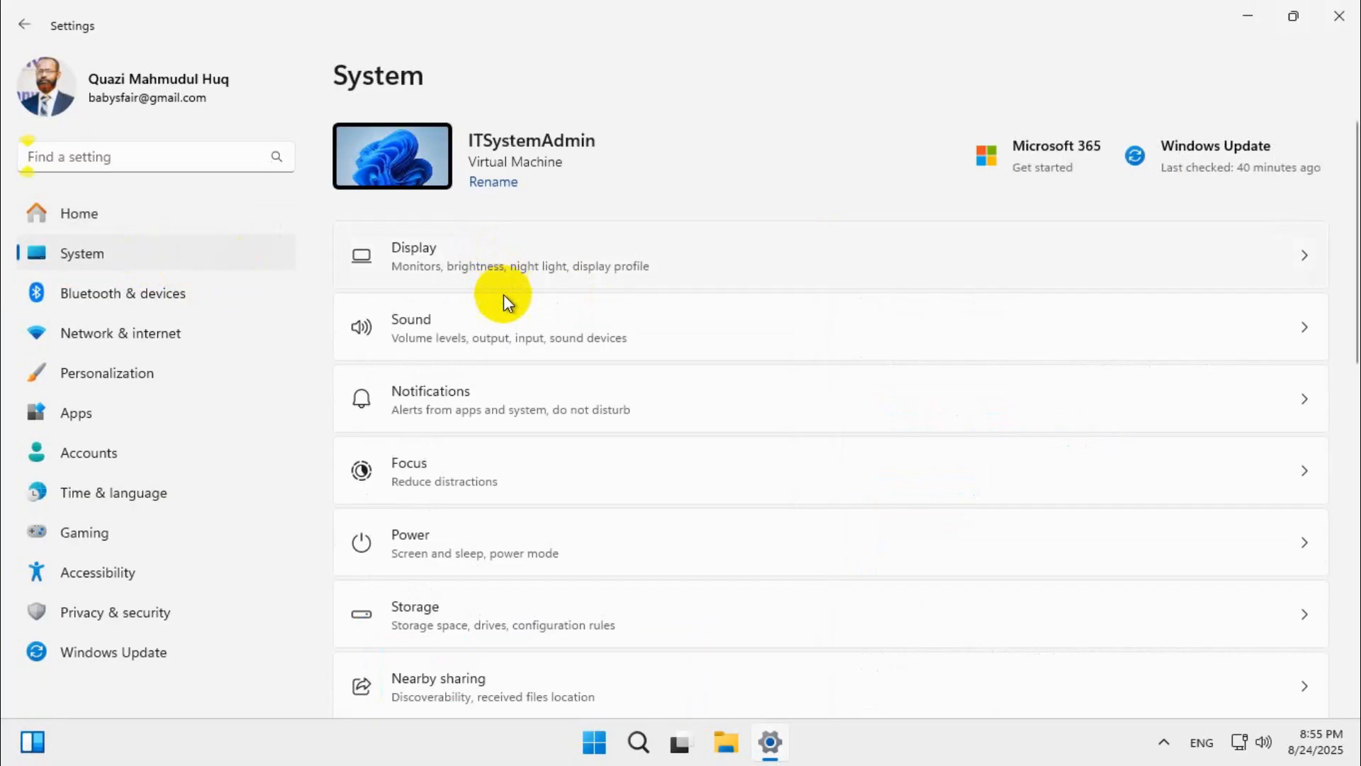
pyautogui.scroll(-3, 503, 341)
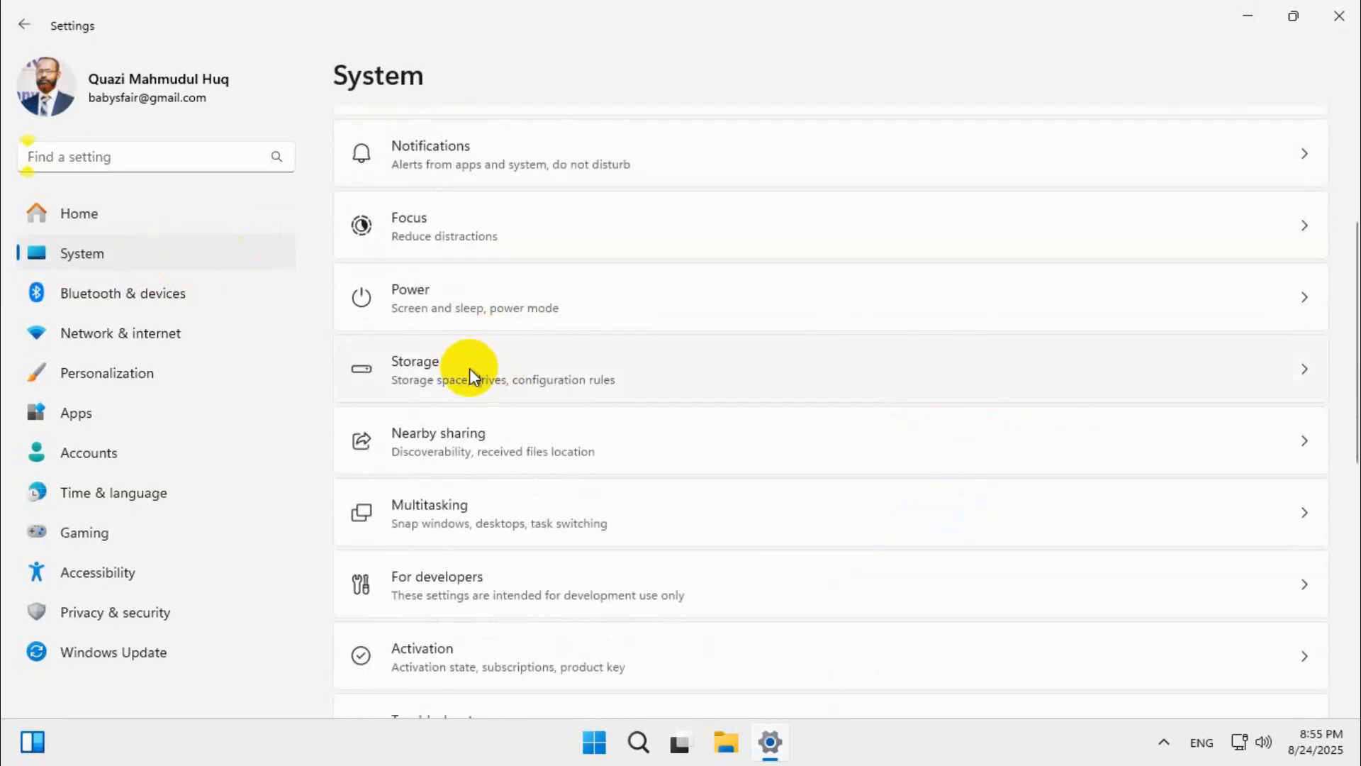
pyautogui.click(472, 374)
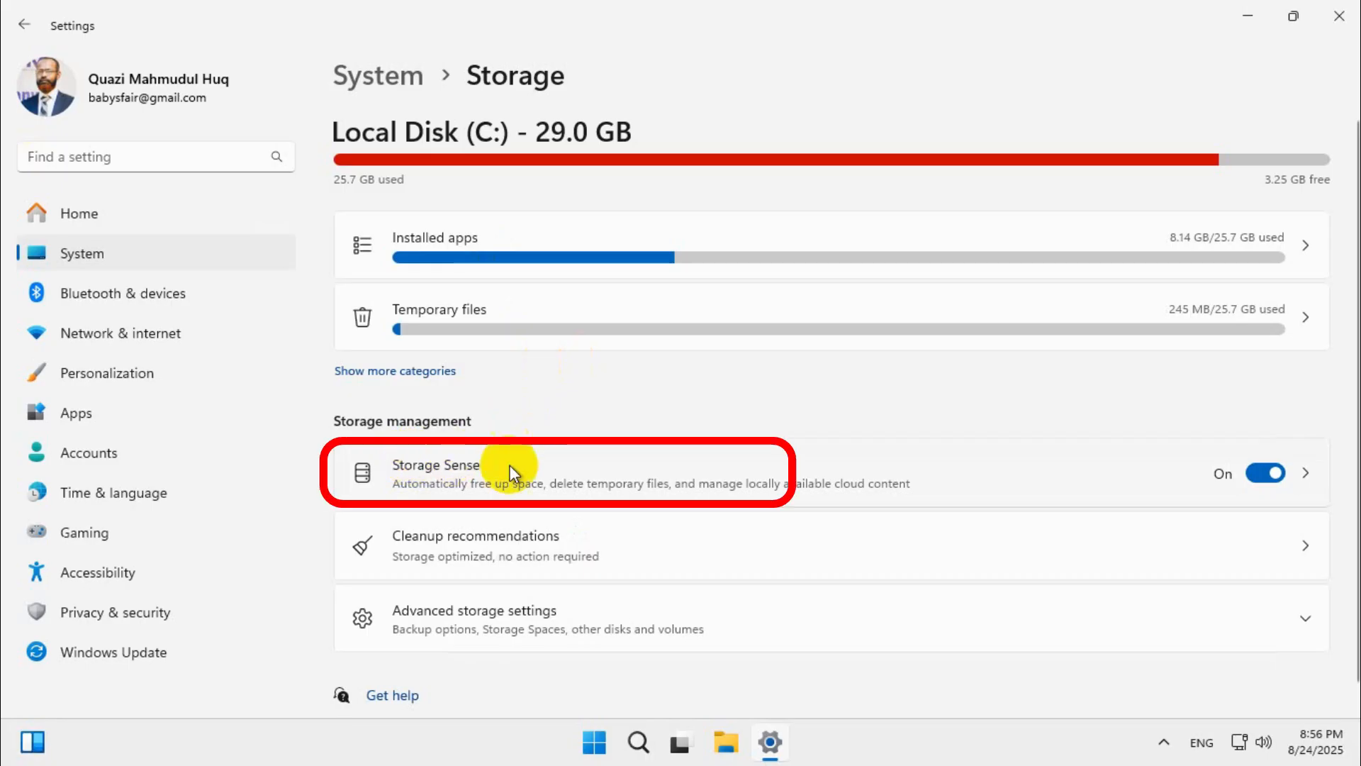
pyautogui.click(486, 469)
# Set Automatic User content cleanup to On and the recycle bin file deletion period to 1 day.
pyautogui.click(355, 276)
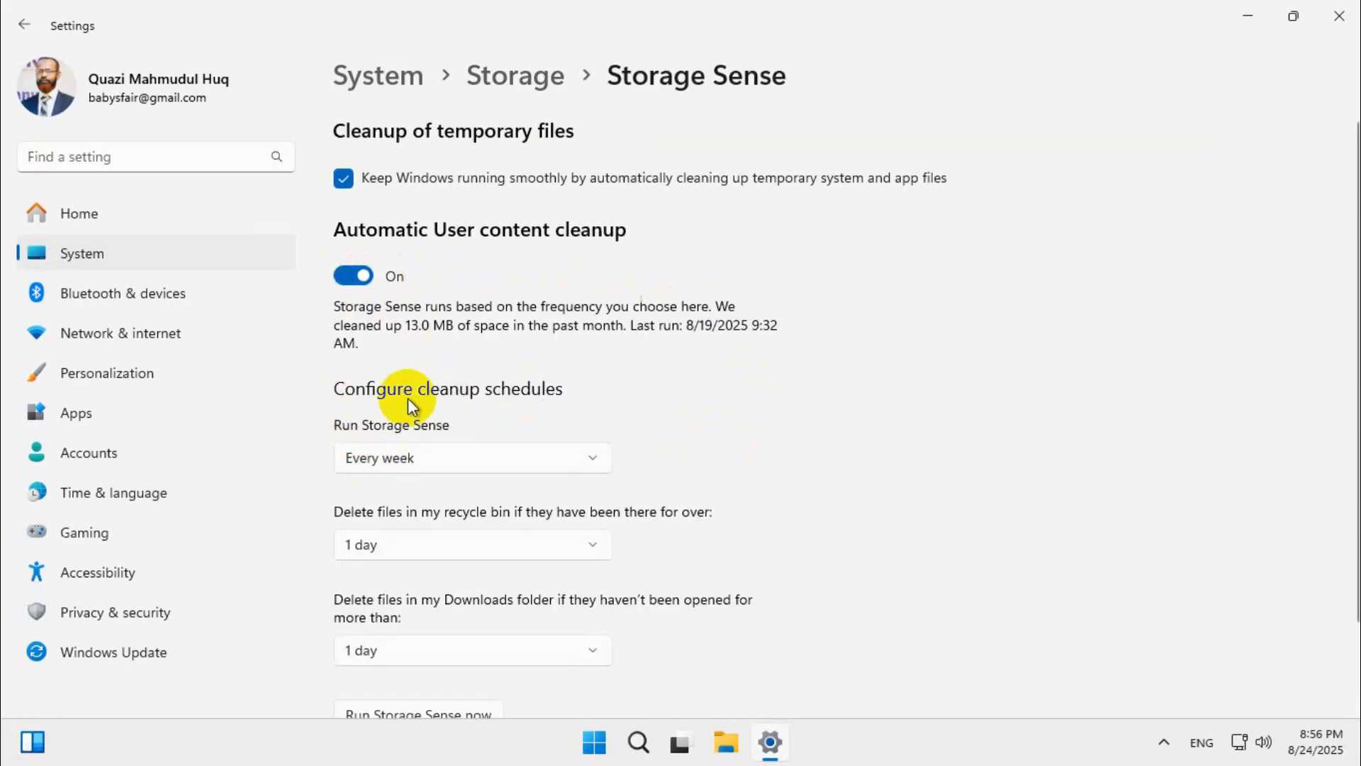
pyautogui.click(452, 544)
pyautogui.click(453, 546)
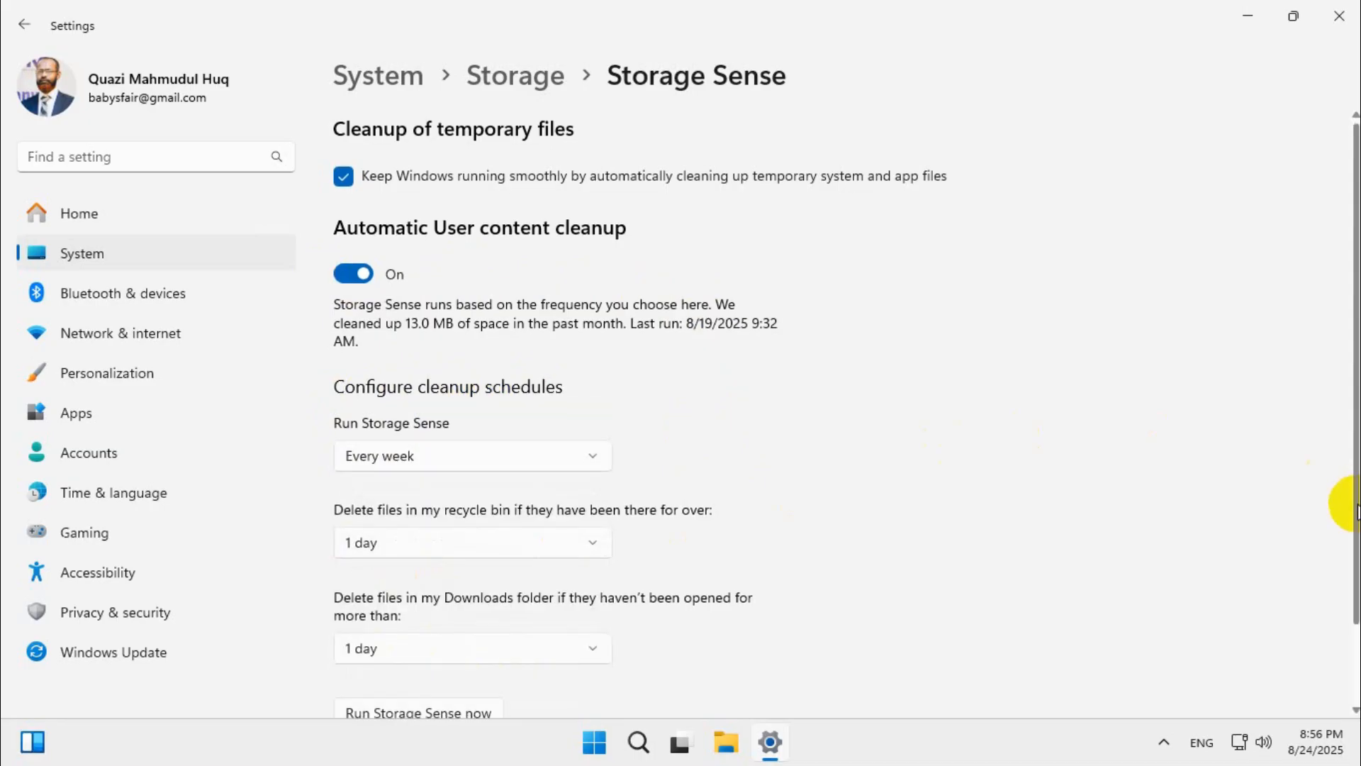
# Run Storage Sense immediately to clean up files, and close Settings.
pyautogui.scroll(-3, 1351, 553)
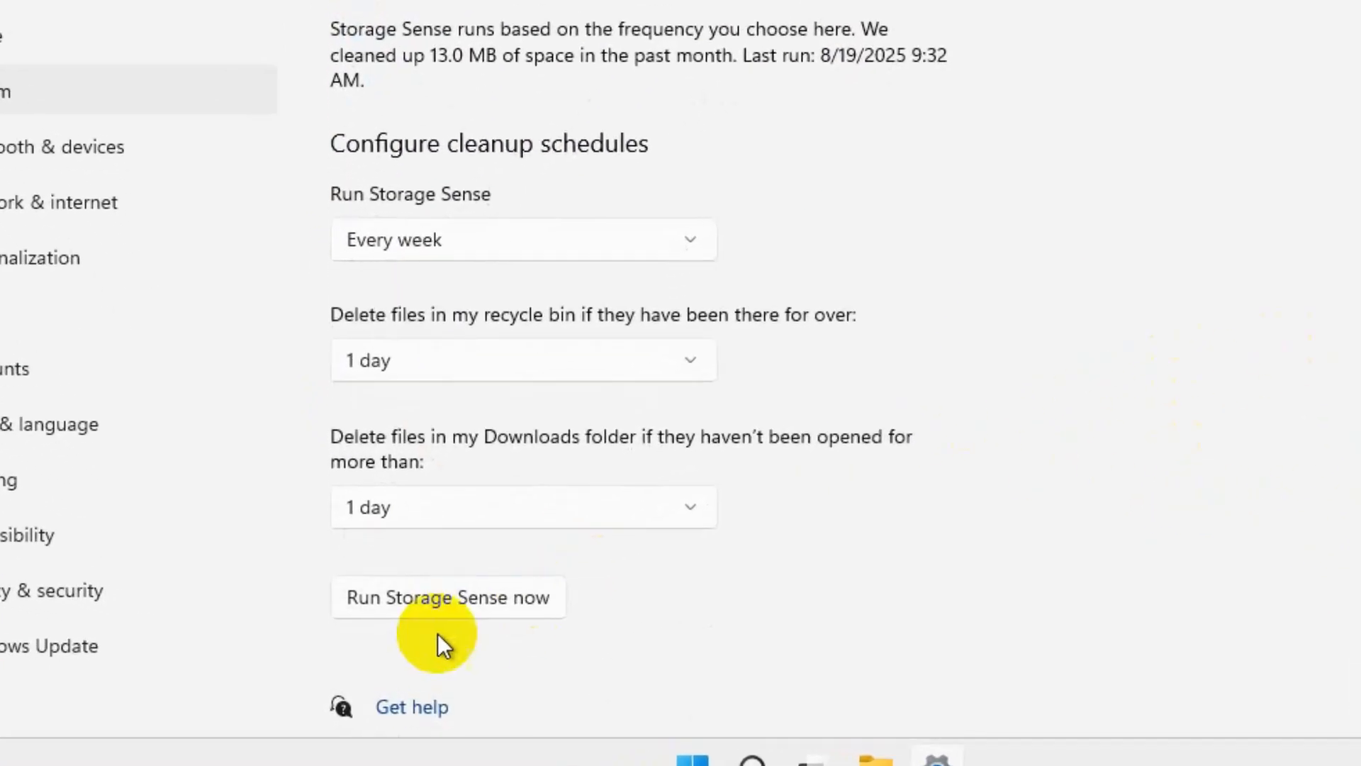
pyautogui.click(439, 507)
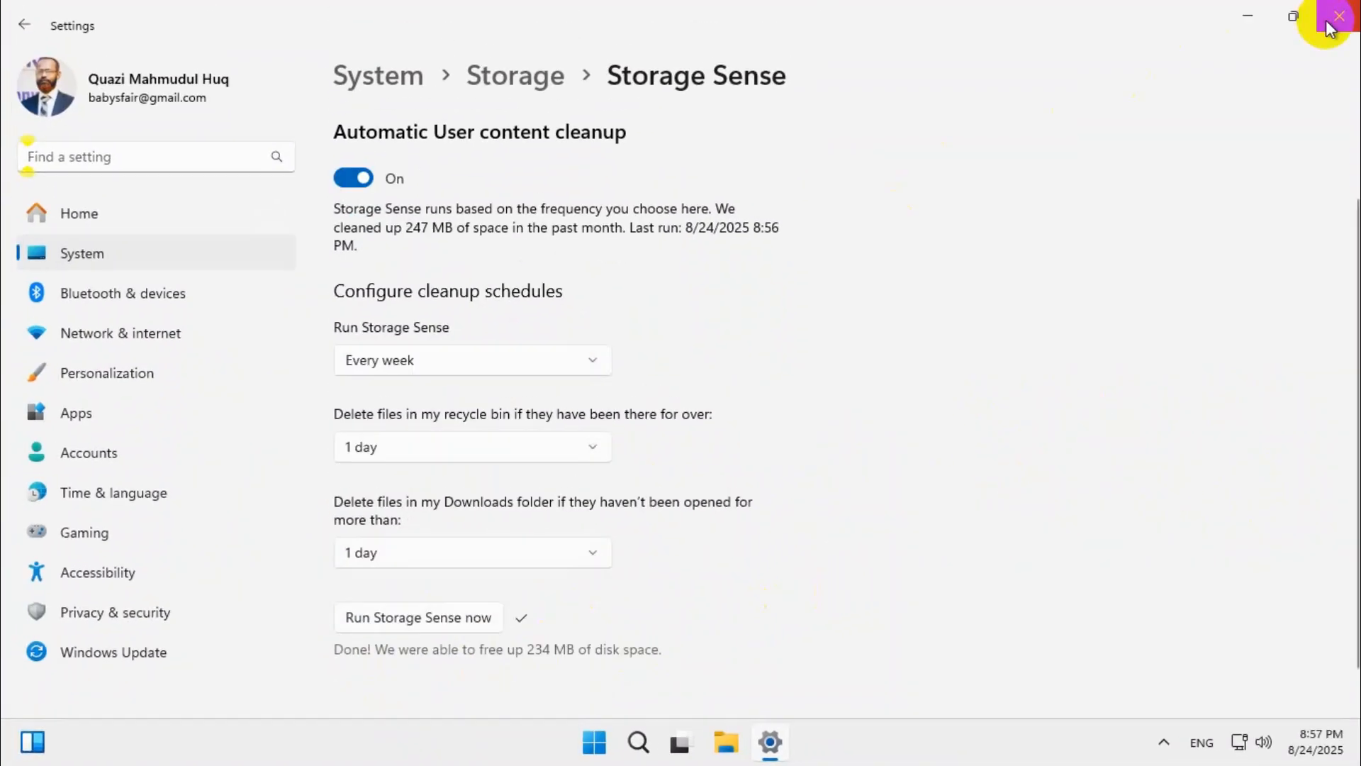
pyautogui.click(1330, 24)
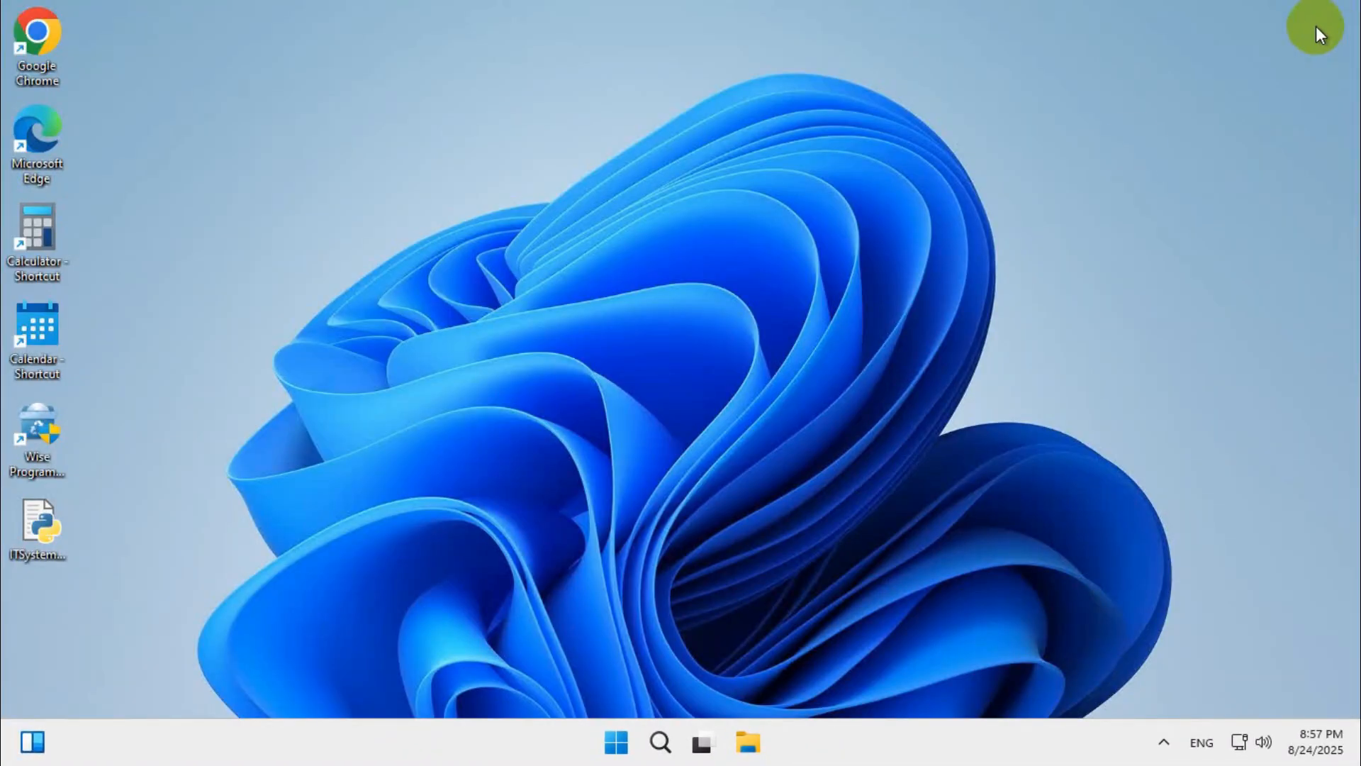